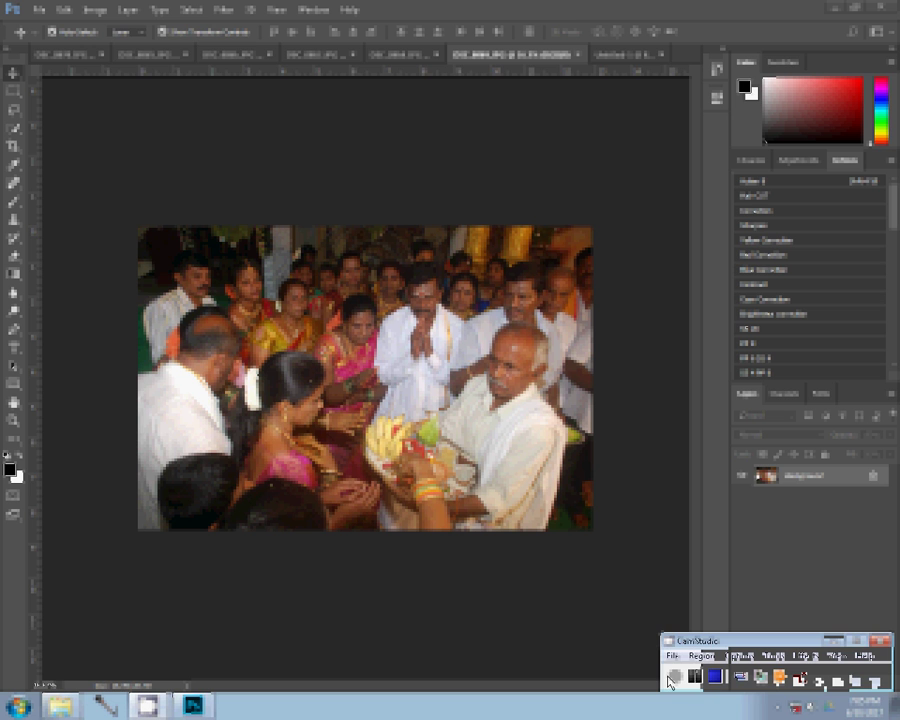
Shrink the crowd wedding photo with Image Size.
click(93, 10)
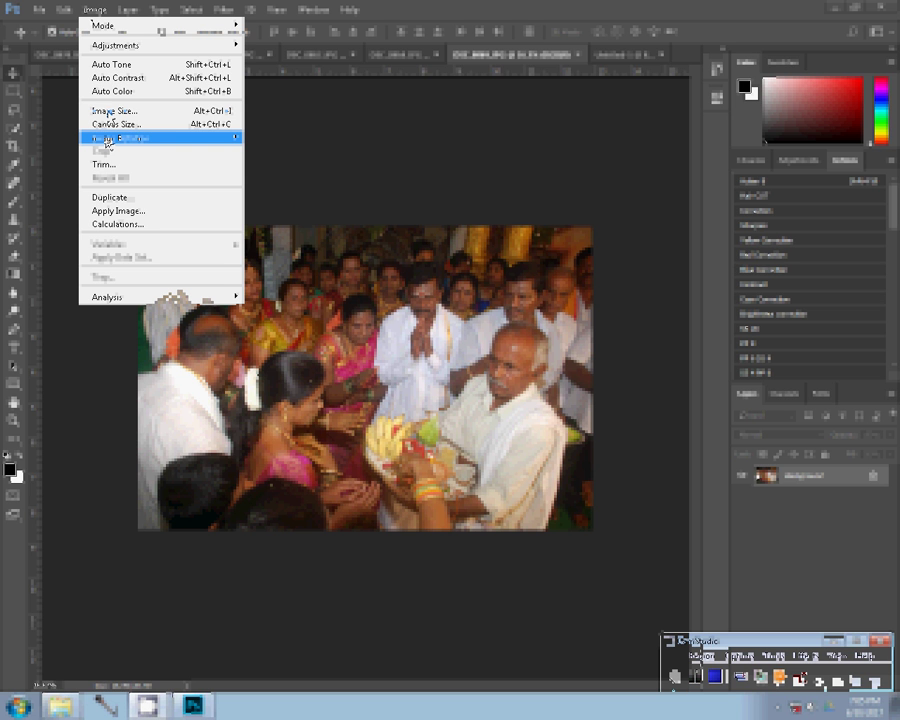
key(alt+ctrl+i)
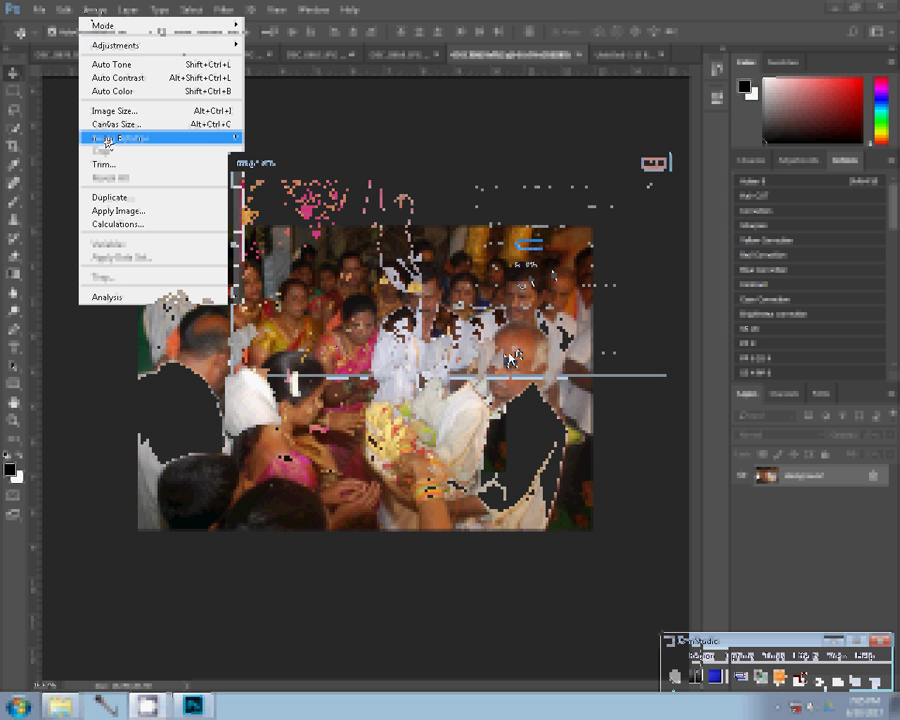
click(155, 12)
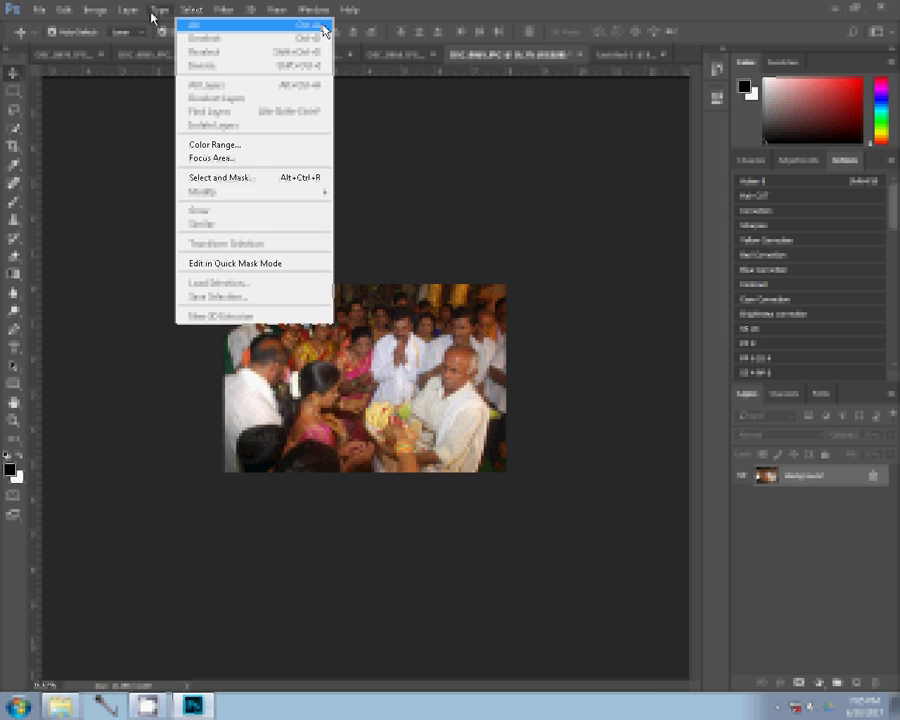
Select the whole photo and cut it, leaving a blank white canvas.
click(322, 26)
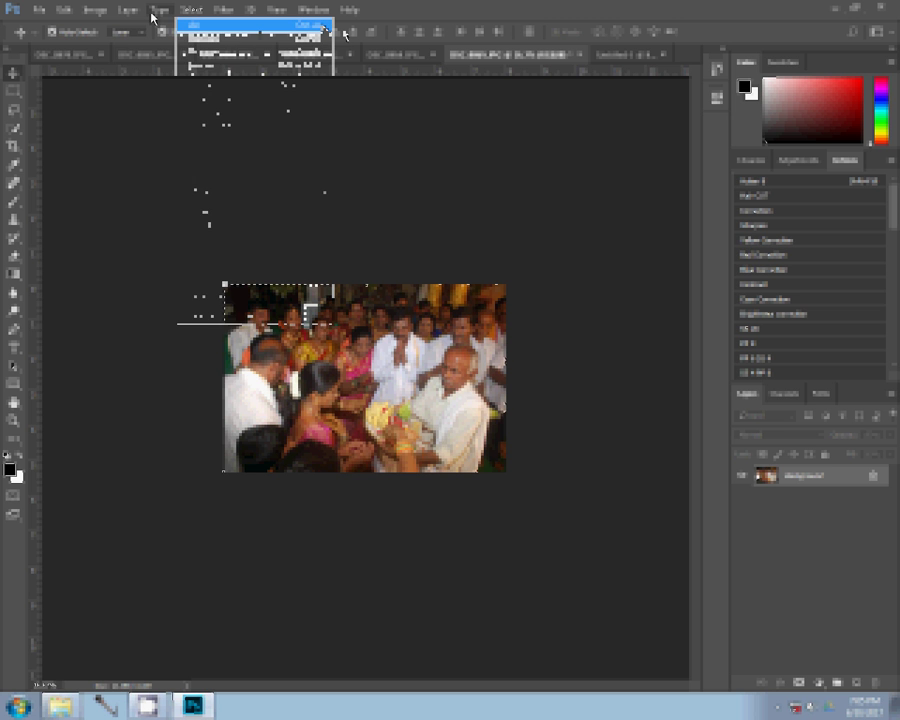
click(64, 9)
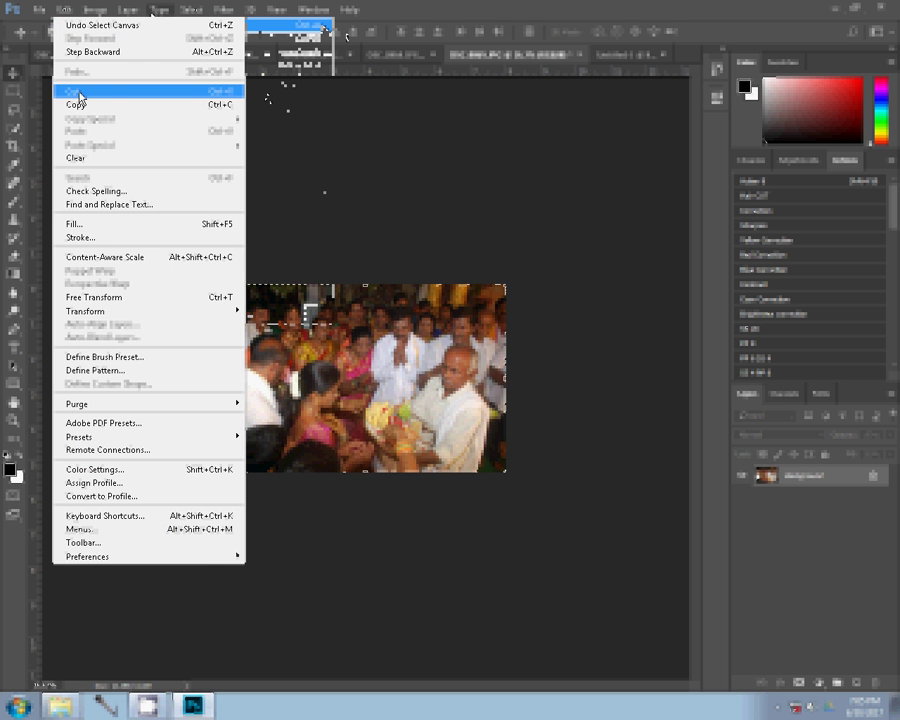
click(80, 96)
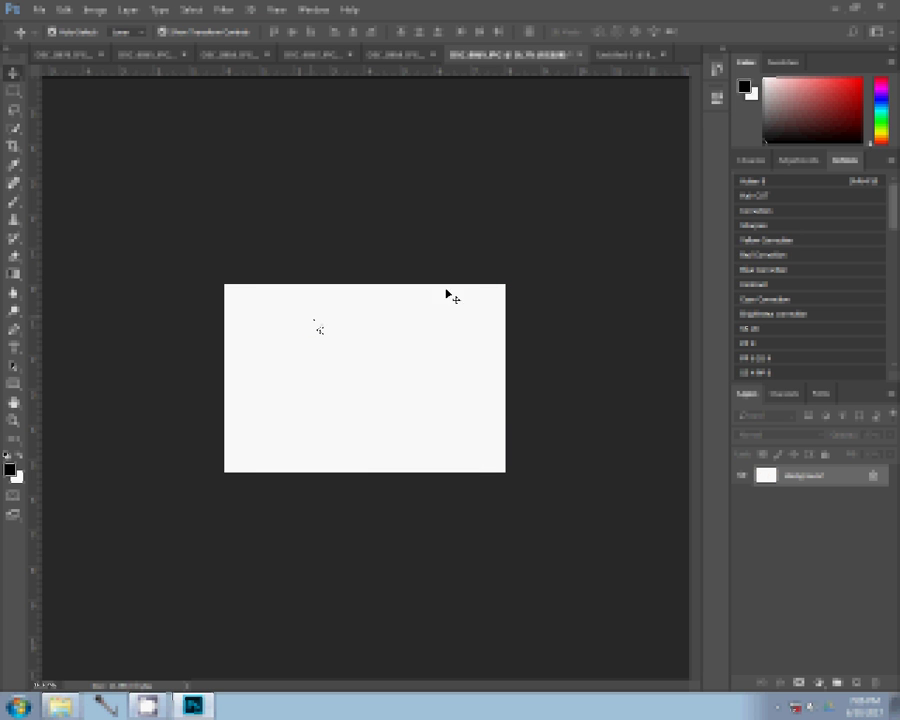
Close the emptied photo unsaved and place the crowd shot at the album's lower right.
click(580, 54)
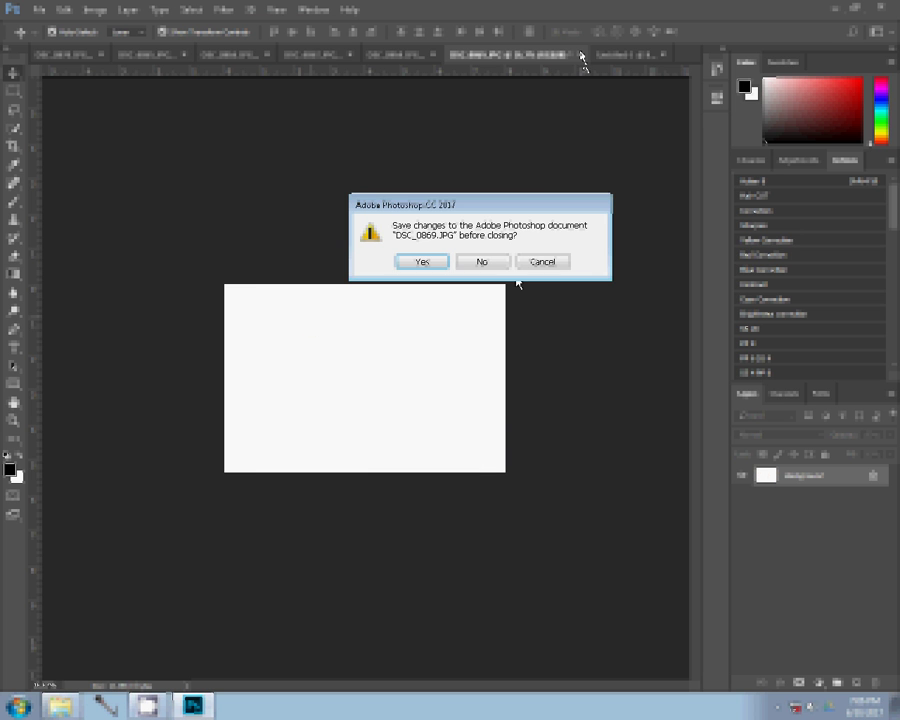
click(482, 261)
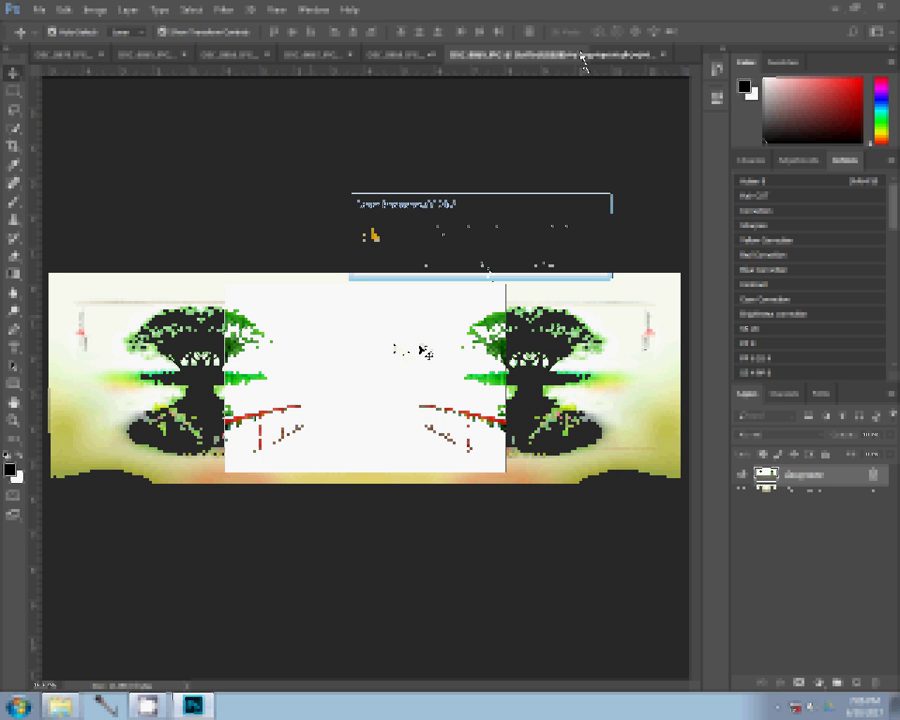
mouse_move(582, 58)
mouse_down()
mouse_move(590, 360)
mouse_move(597, 344)
mouse_up()
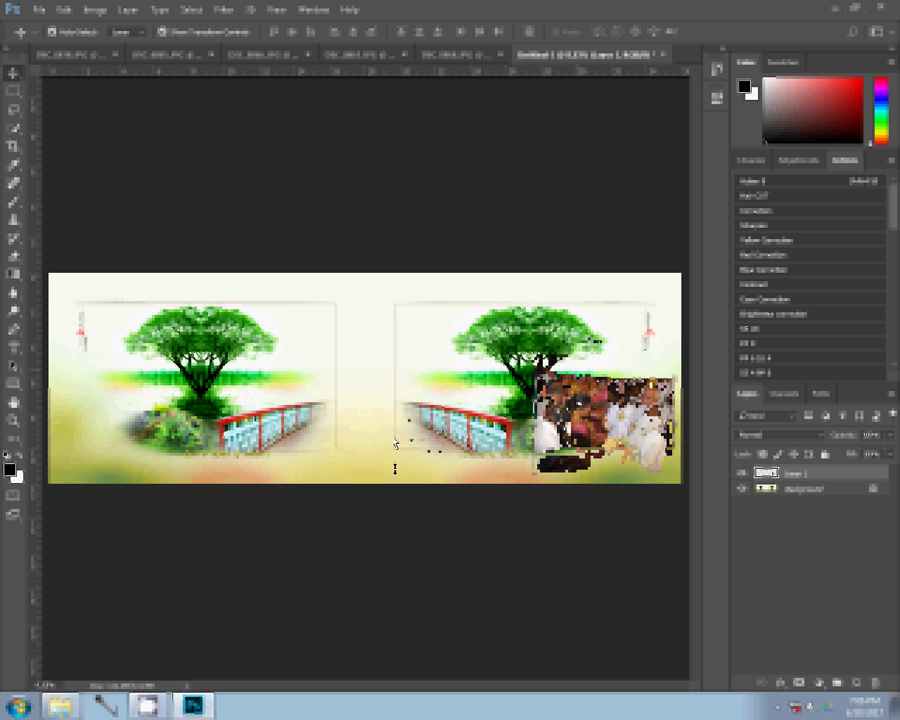
click(448, 60)
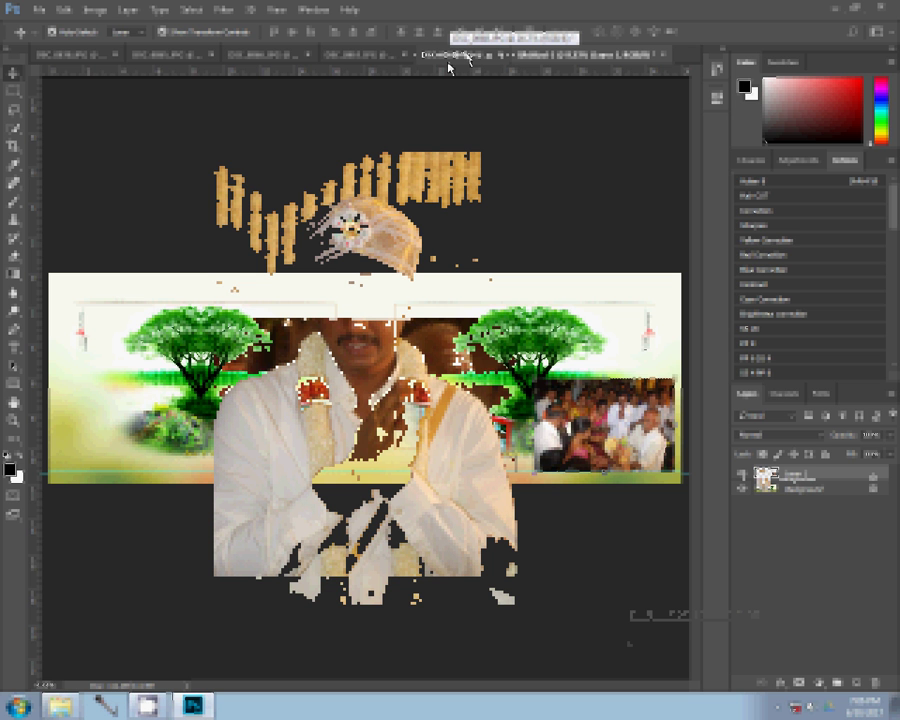
Remove the groom's cheek blemishes with the Content-Aware Spot Healing Brush.
click(449, 56)
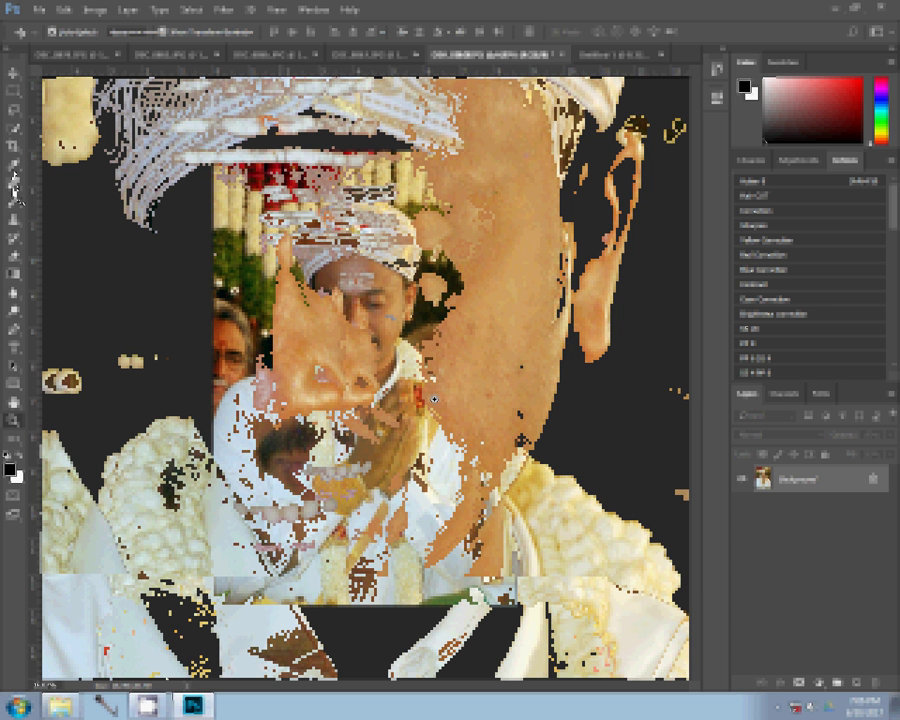
click(12, 162)
click(14, 185)
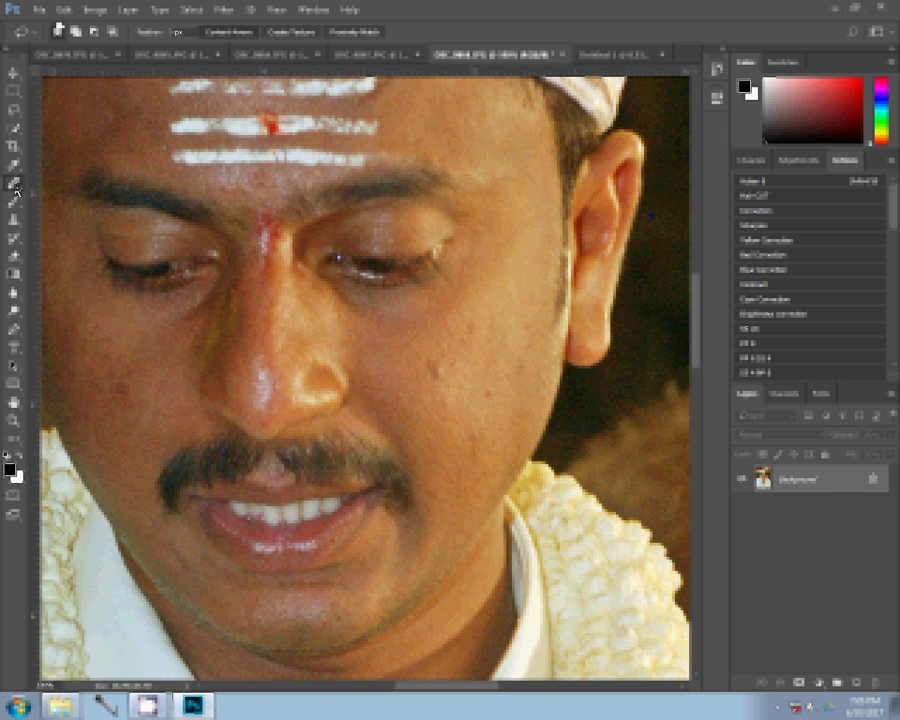
click(16, 187)
click(16, 184)
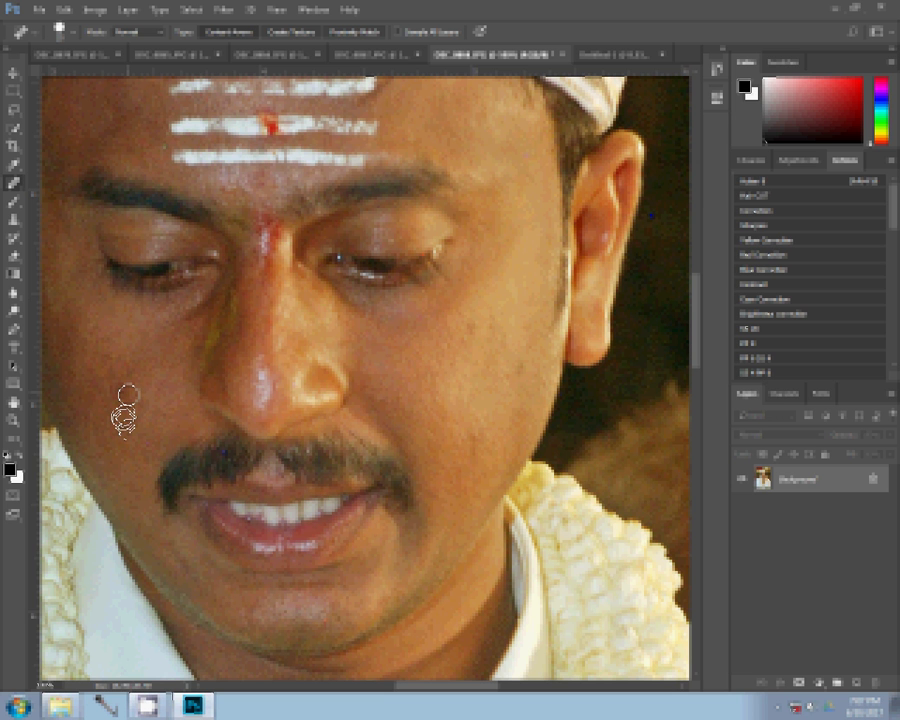
drag(126, 393, 124, 390)
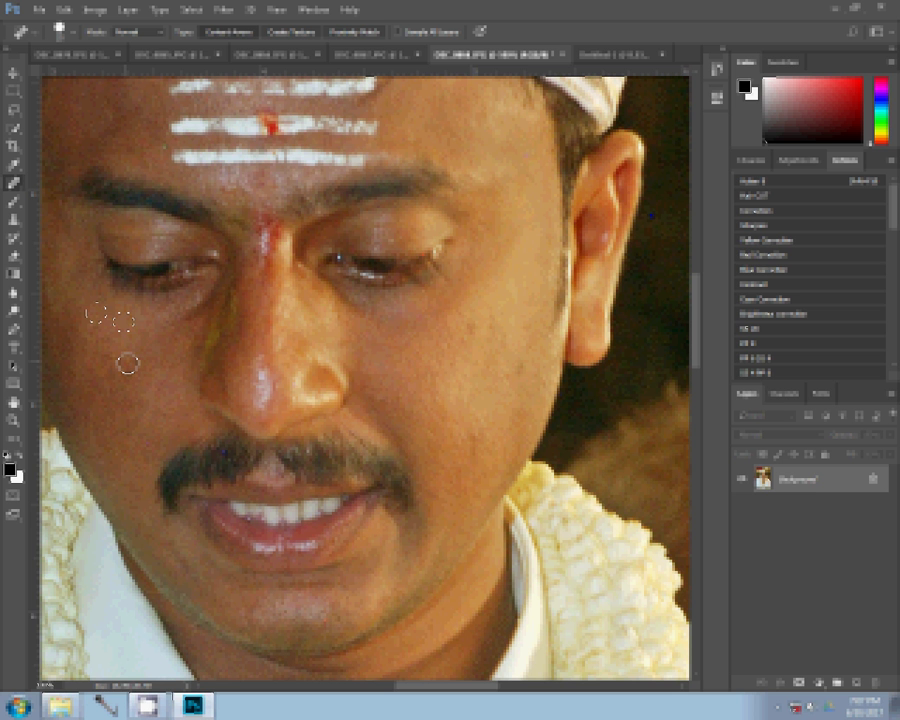
click(128, 363)
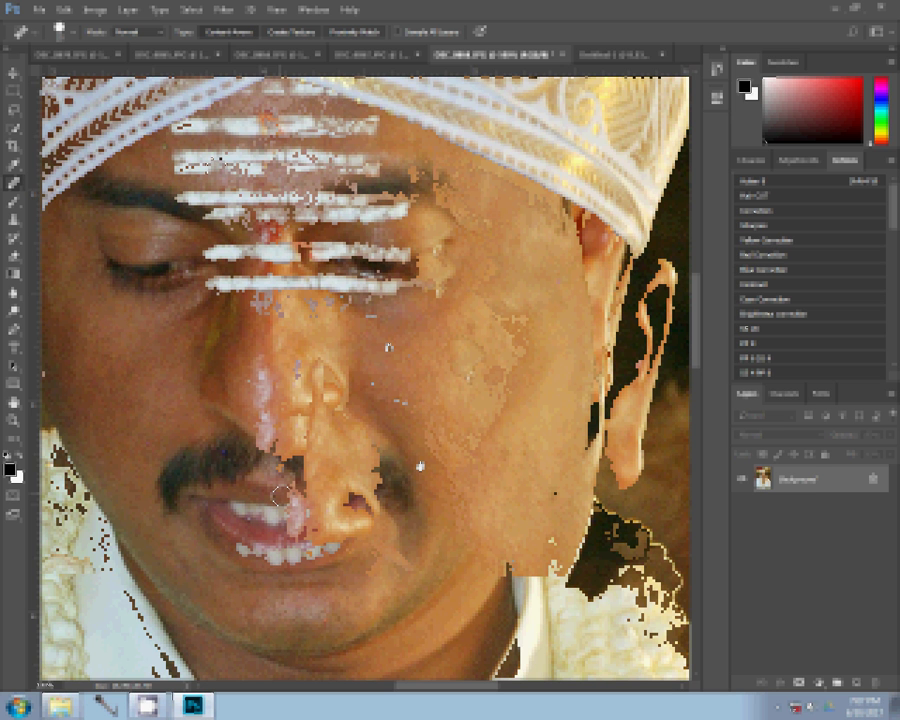
Fit the groom's portrait on screen and shrink it via Image Size.
right_click(440, 280)
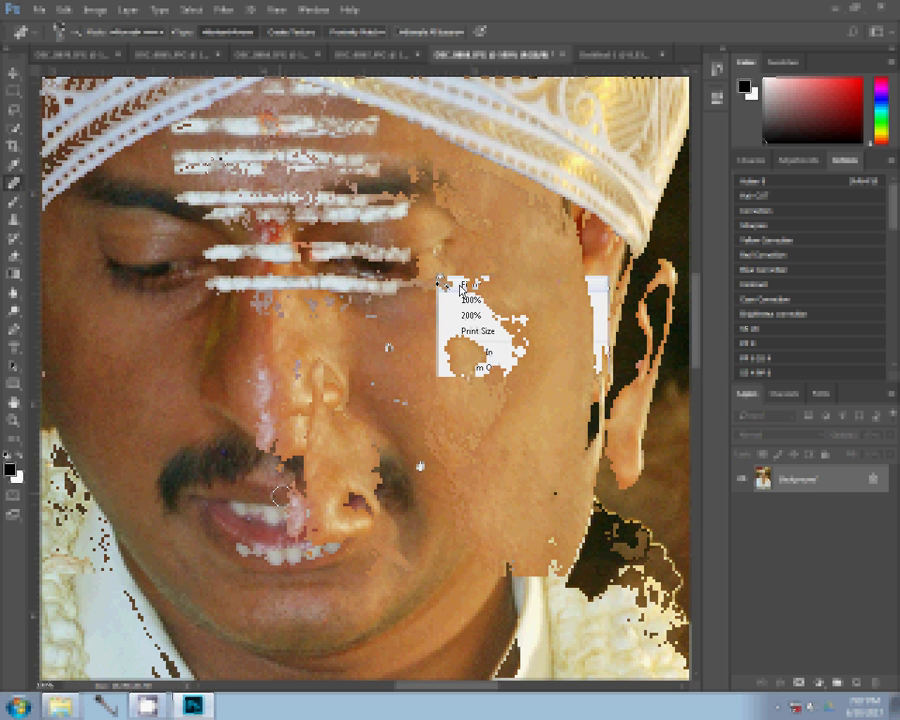
click(460, 288)
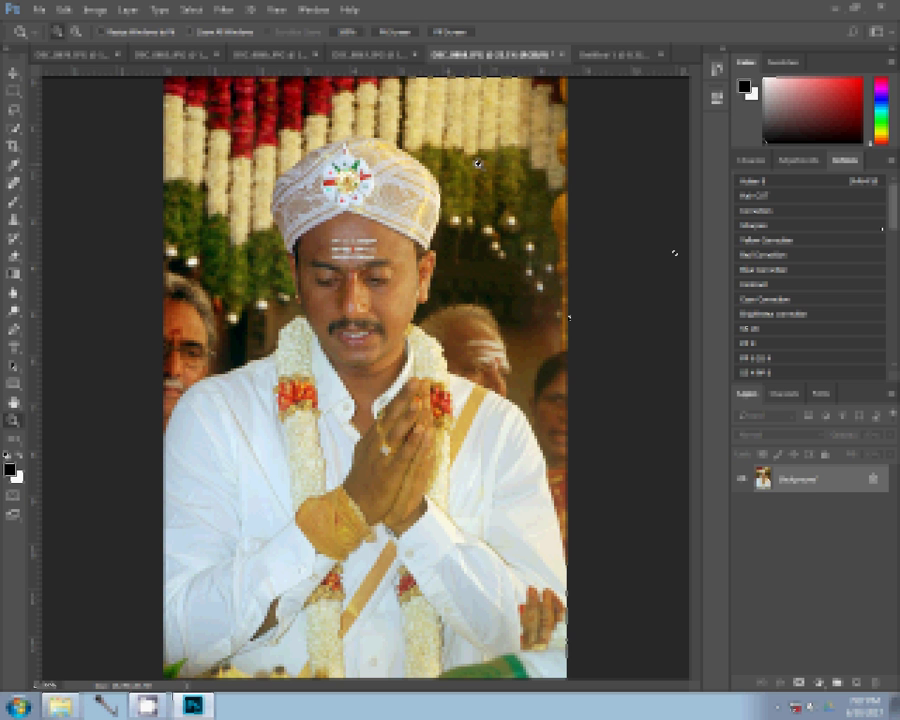
key(ctrl+alt+i)
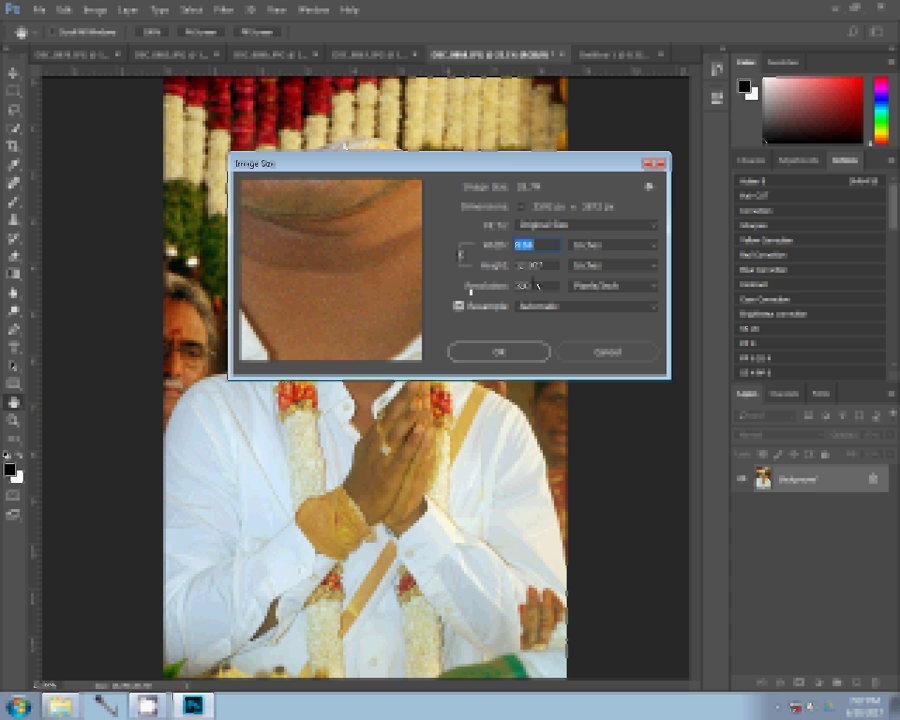
click(528, 350)
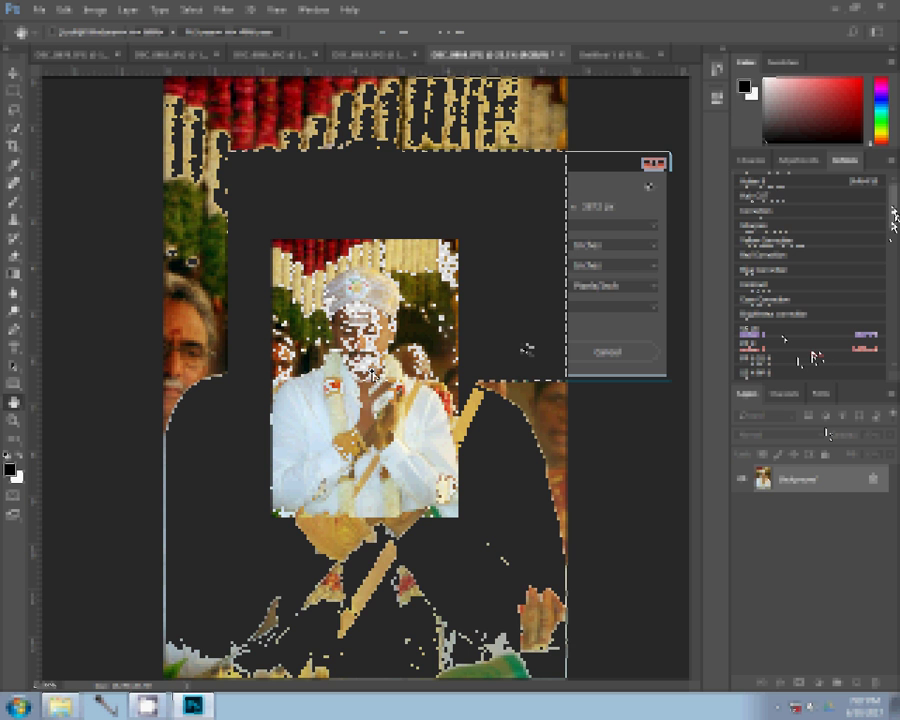
Zoom in on the resized portrait, then close its document.
key(z)
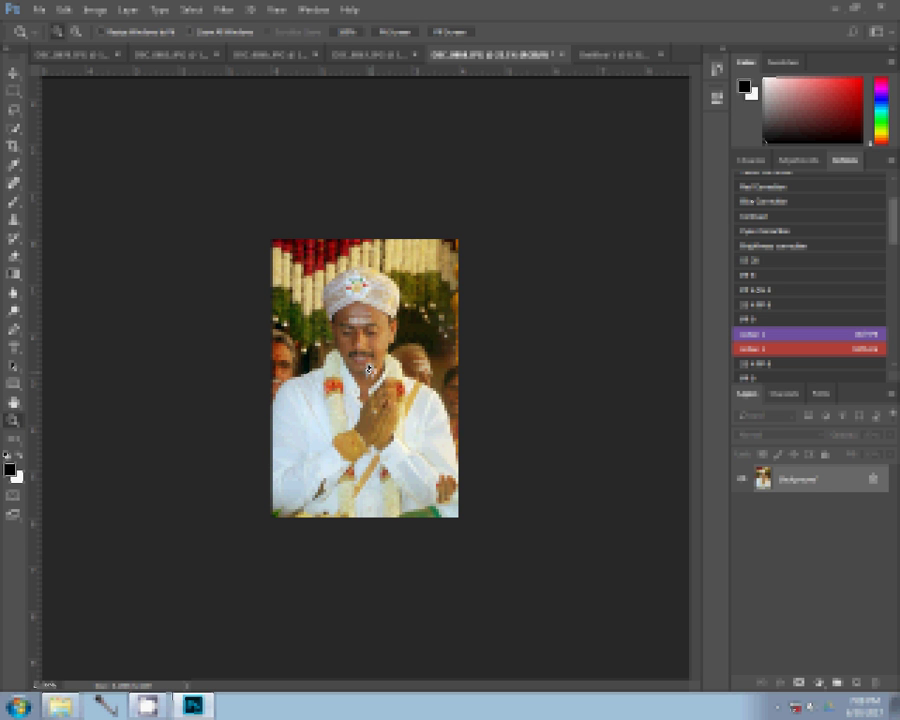
click(369, 369)
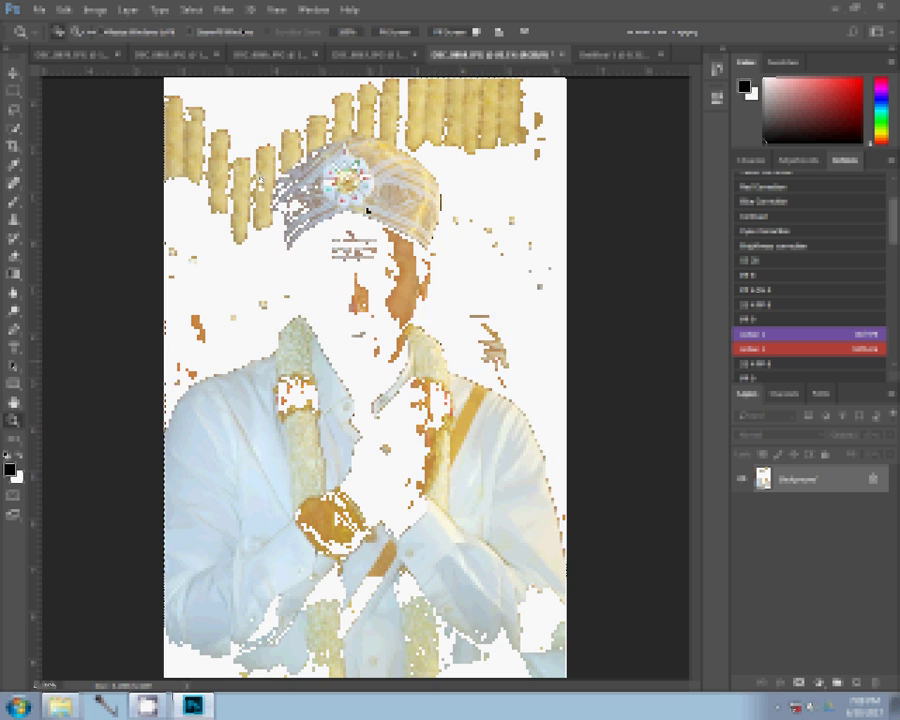
click(563, 54)
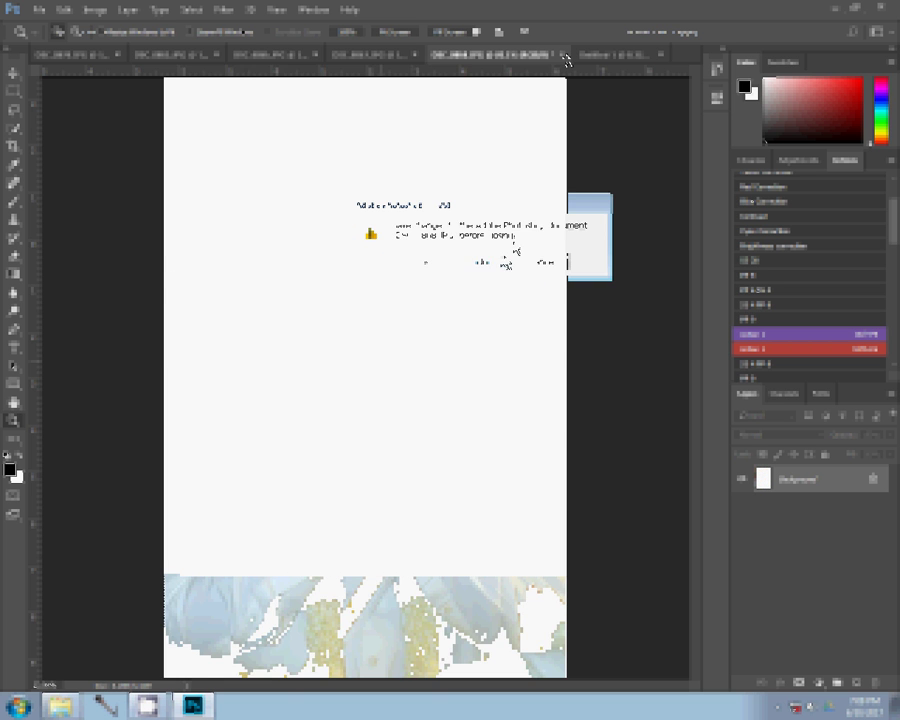
Discard the portrait document and place the groom at the left edge of the right page.
click(502, 262)
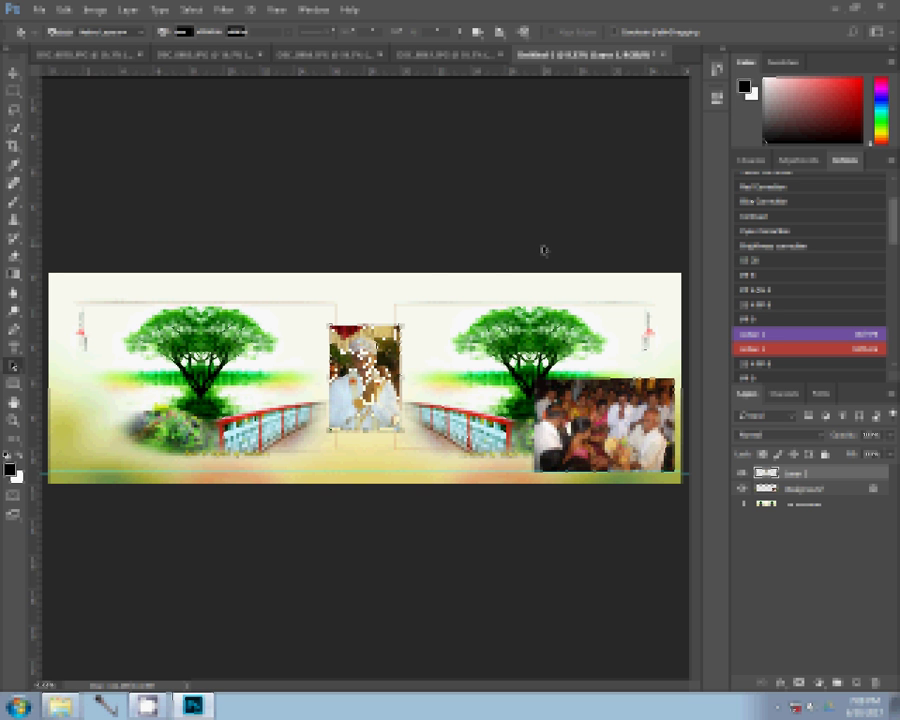
drag(390, 330, 459, 317)
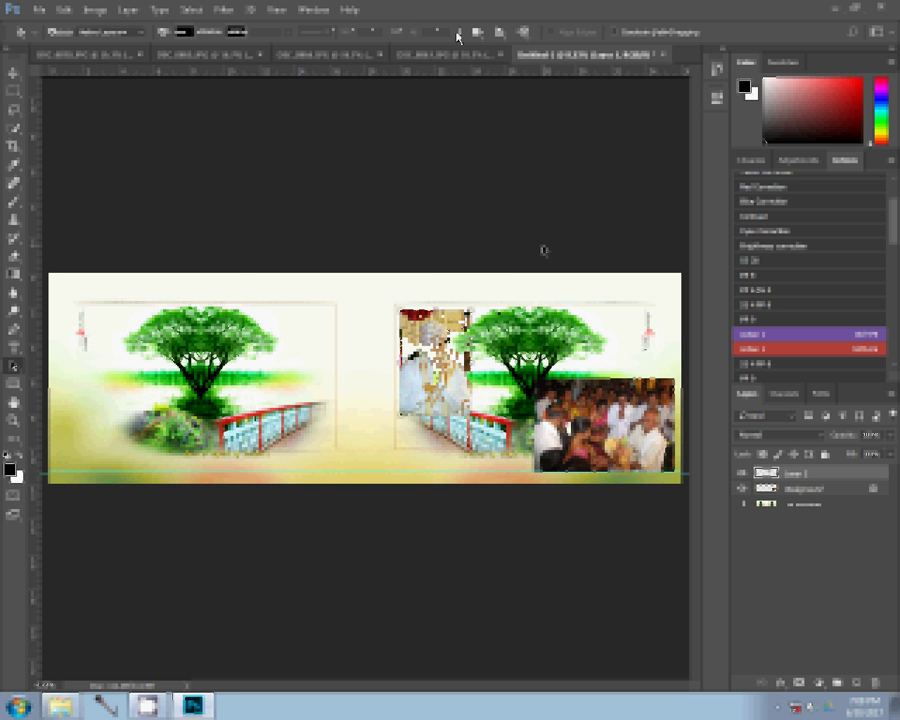
click(421, 53)
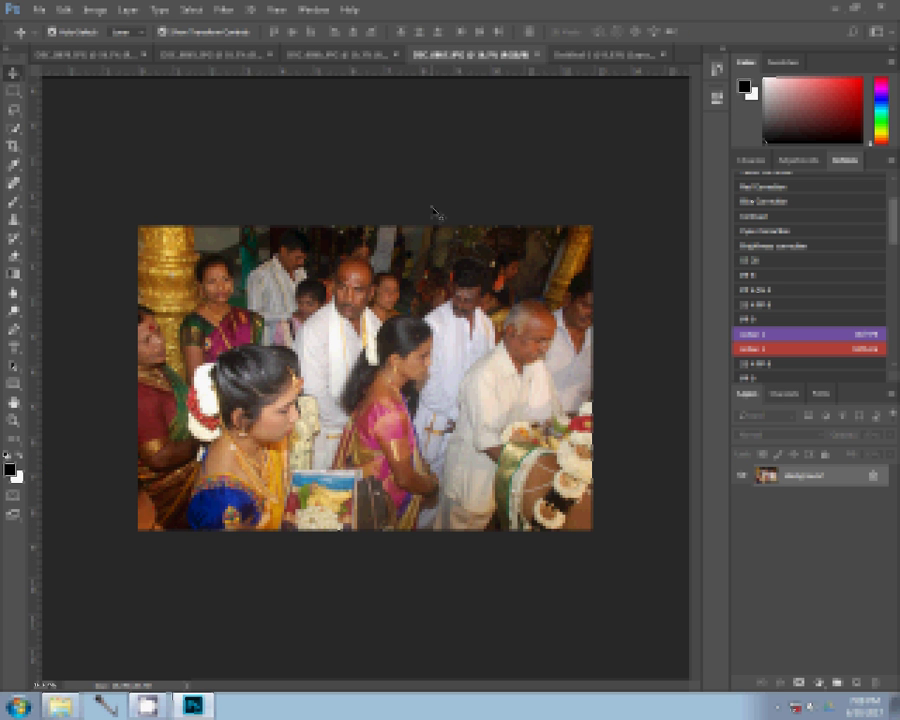
Resize the DSC_0867 crowd photo and close it without saving.
key(ctrl+alt+i)
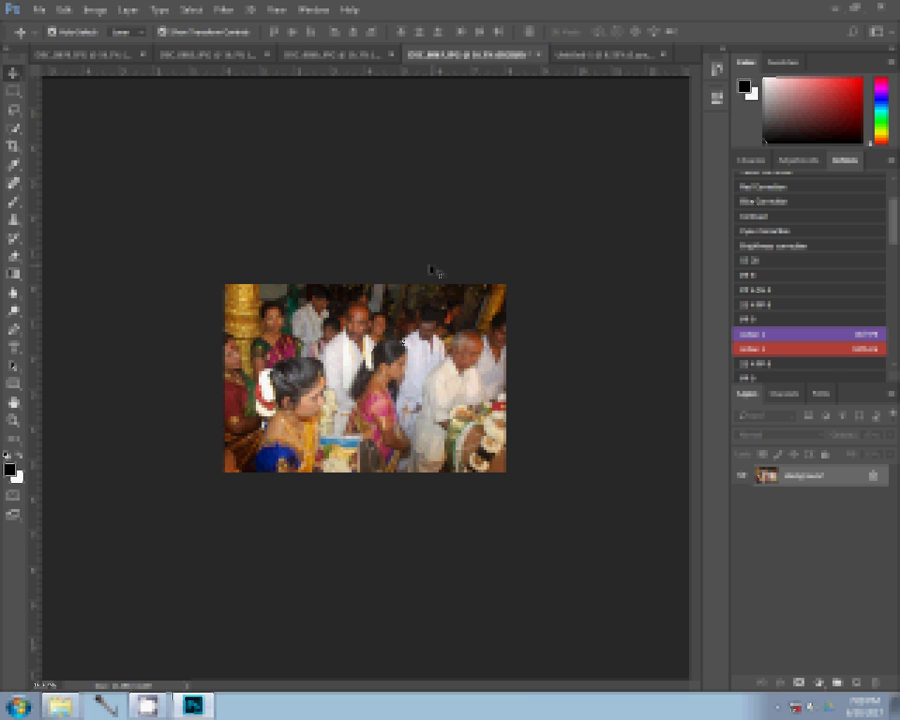
key(ctrl+alt+i)
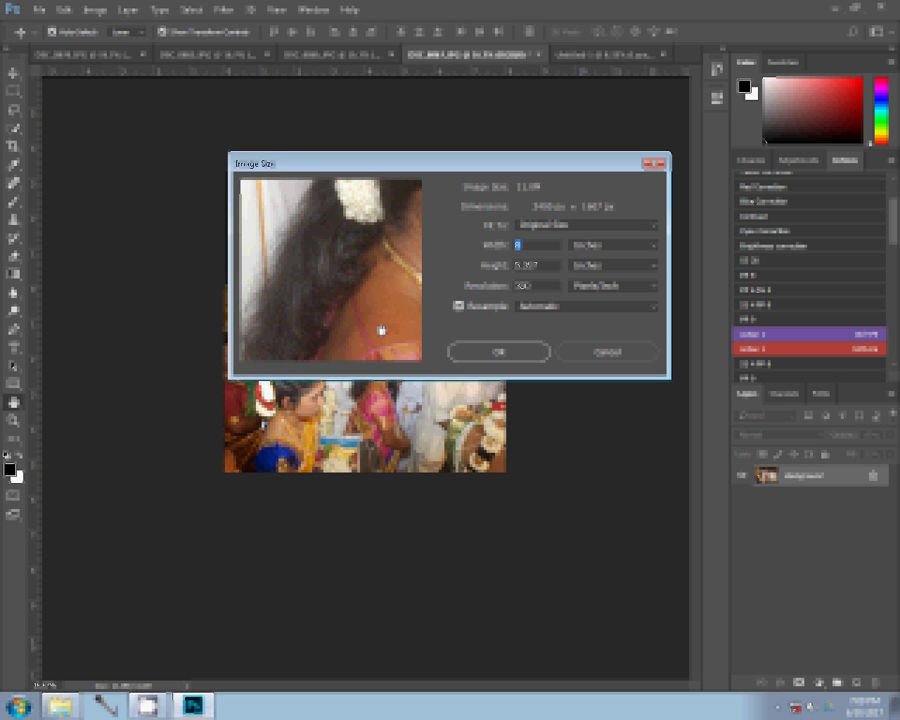
click(518, 353)
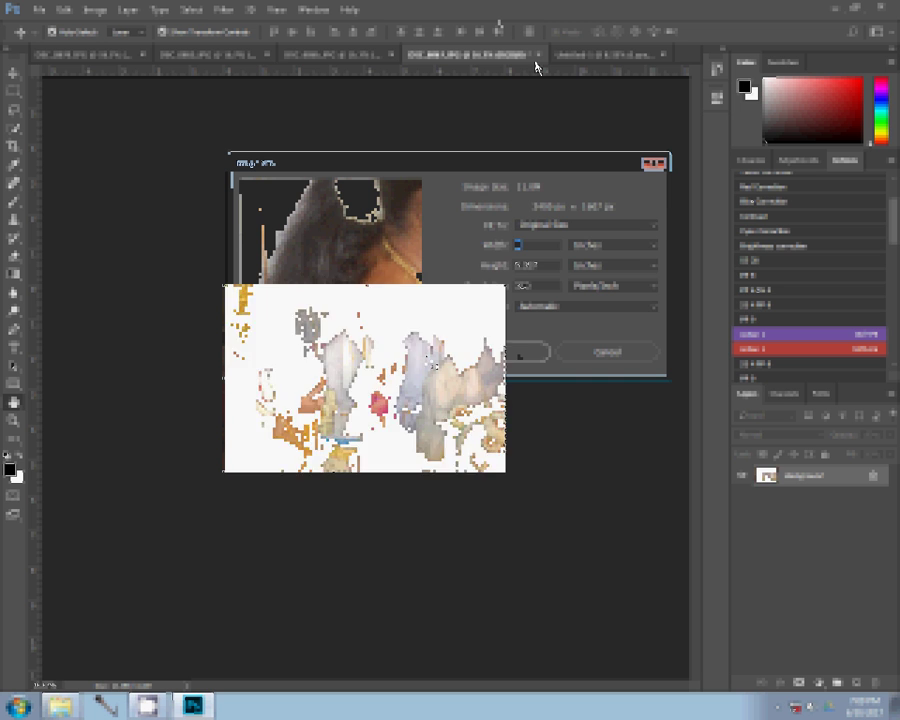
click(537, 55)
click(482, 262)
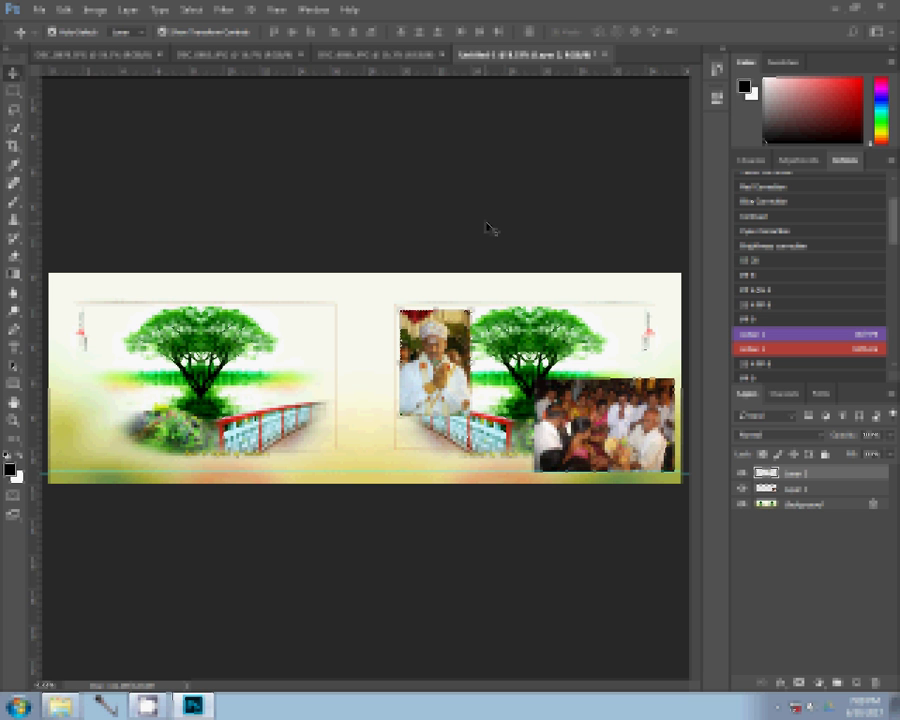
Paste the crowd photo into the spread's upper right, then resize DSC_0866.
key(ctrl+v)
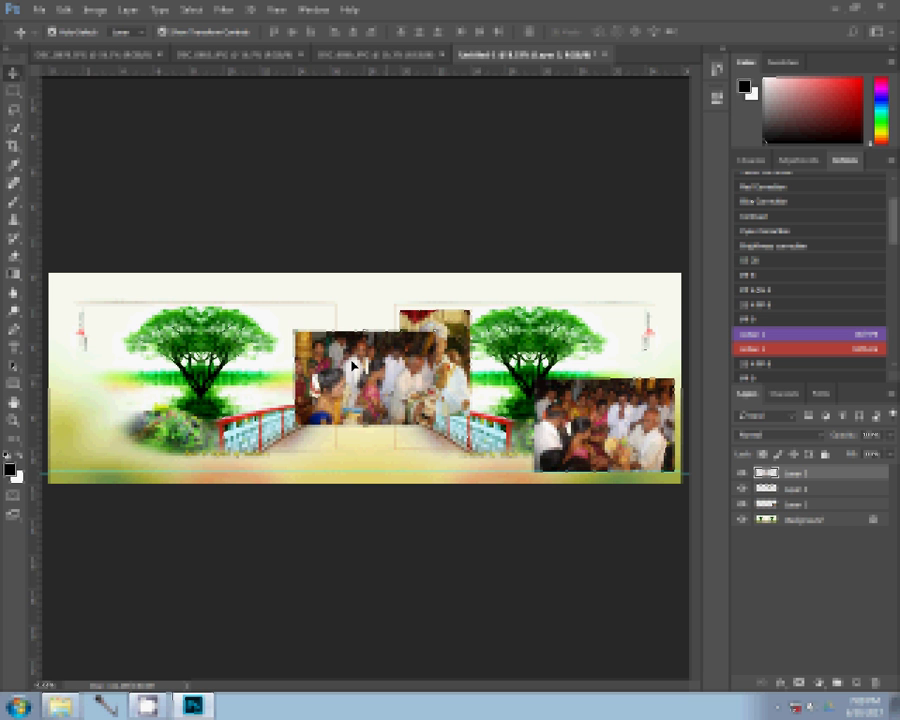
drag(352, 366, 672, 311)
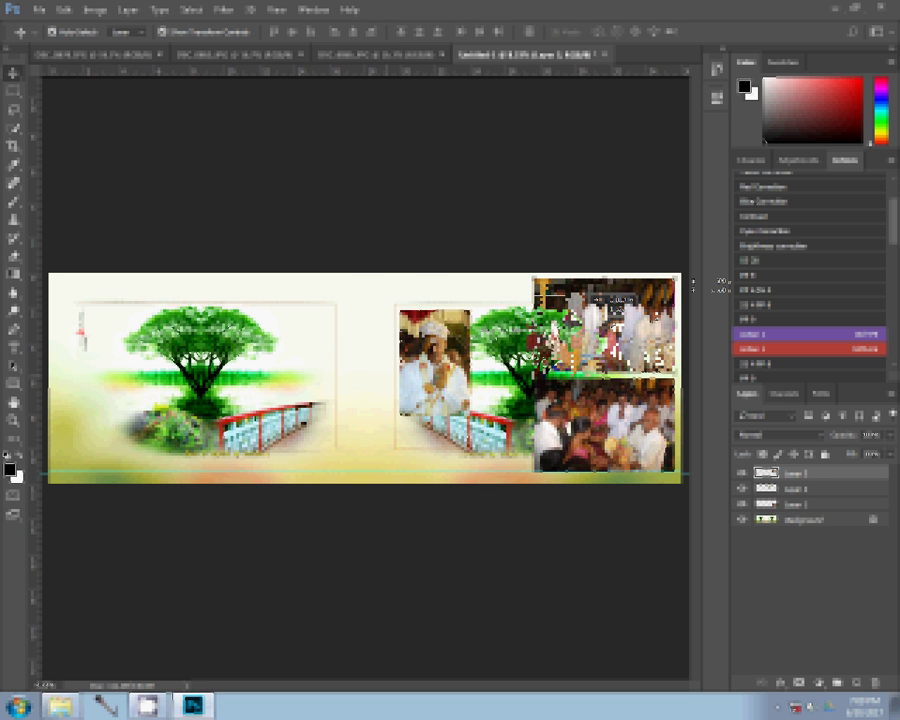
click(374, 58)
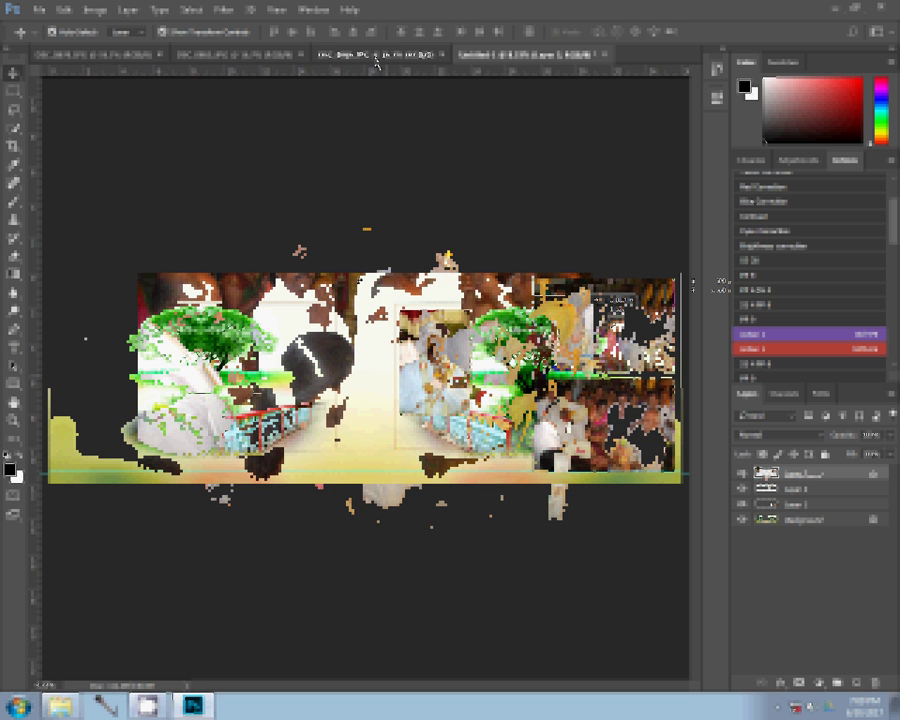
key(ctrl+alt+i)
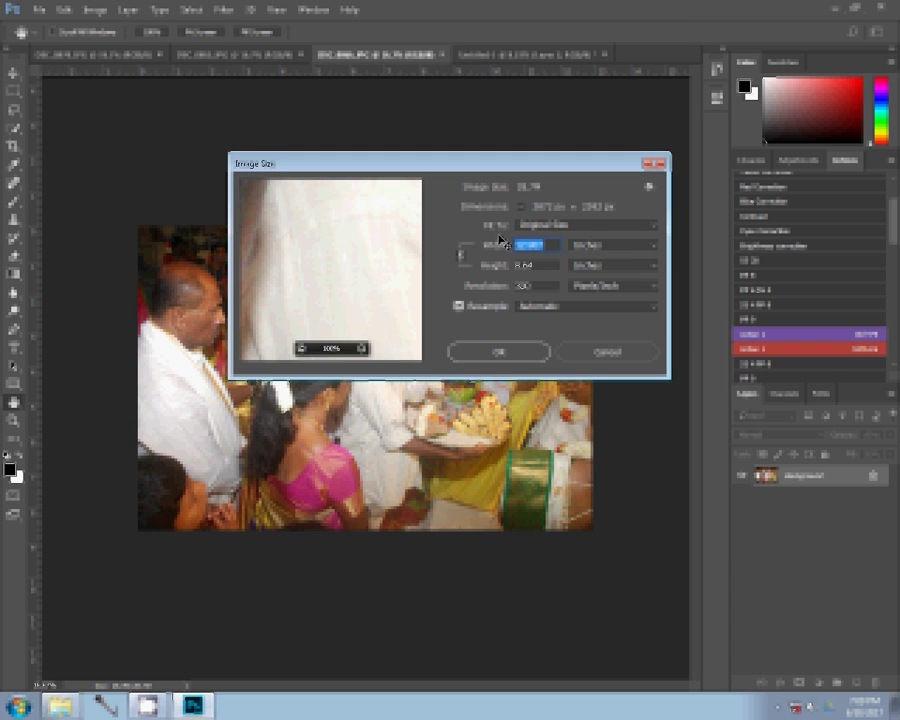
Apply the new size to DSC_0866 and close it without saving.
click(520, 353)
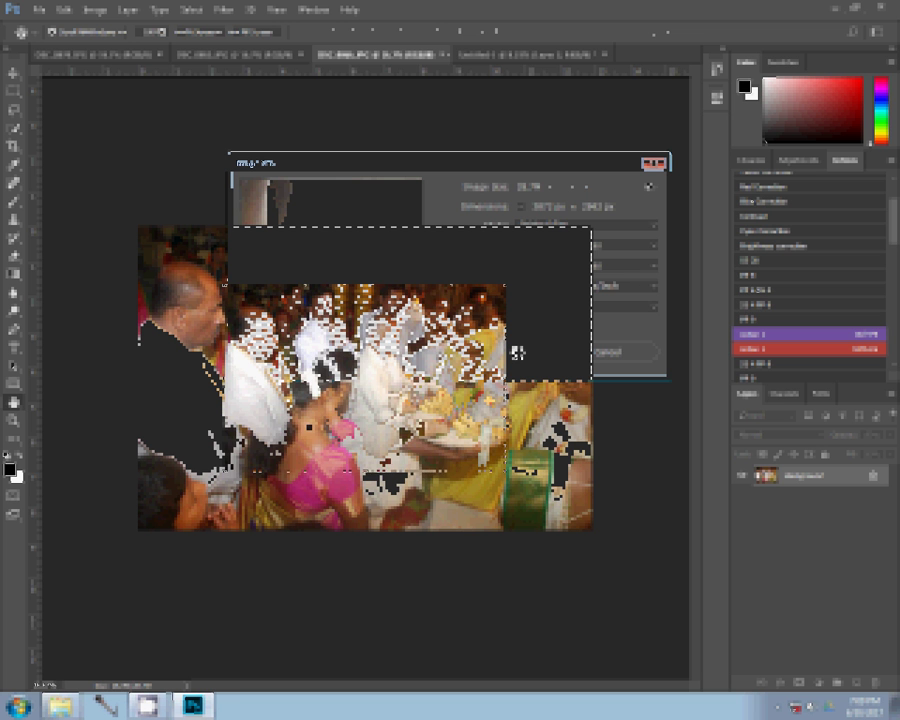
click(441, 55)
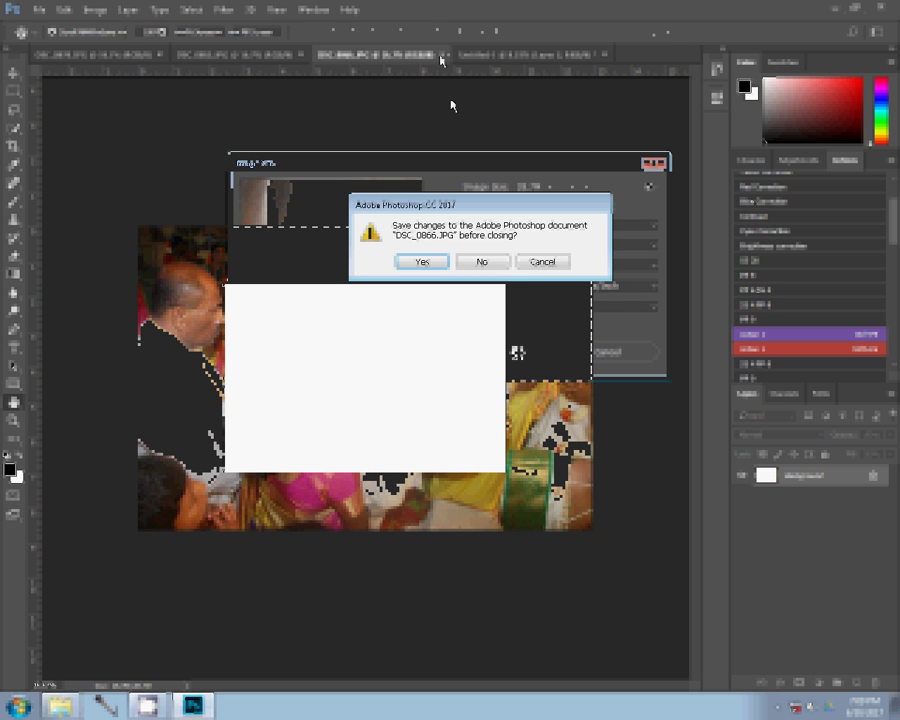
click(487, 263)
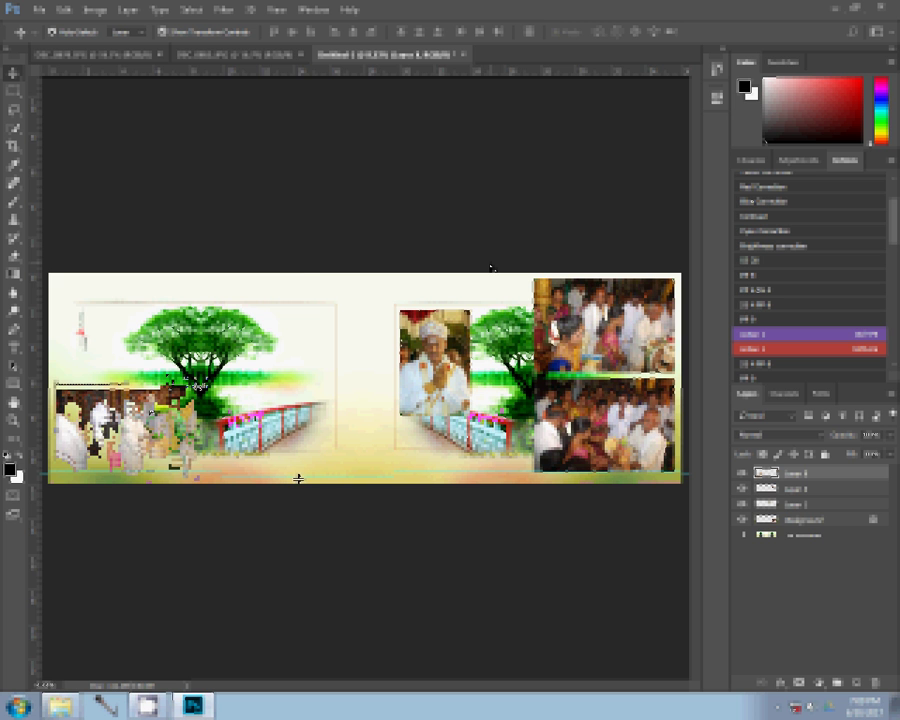
Resize the DSC_0865 photo and close it without saving.
click(230, 54)
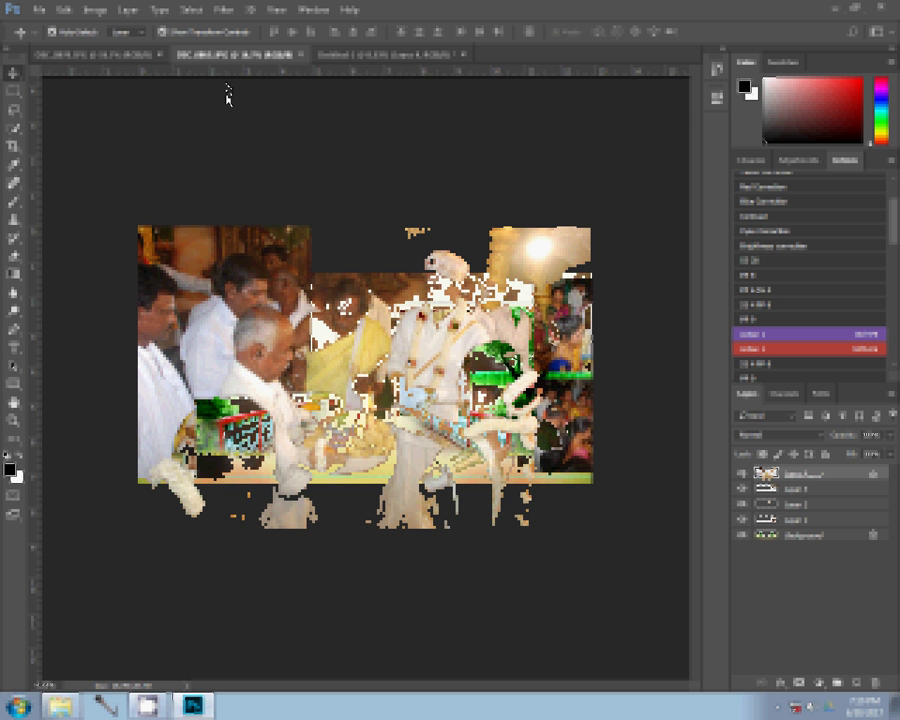
key(ctrl+alt+i)
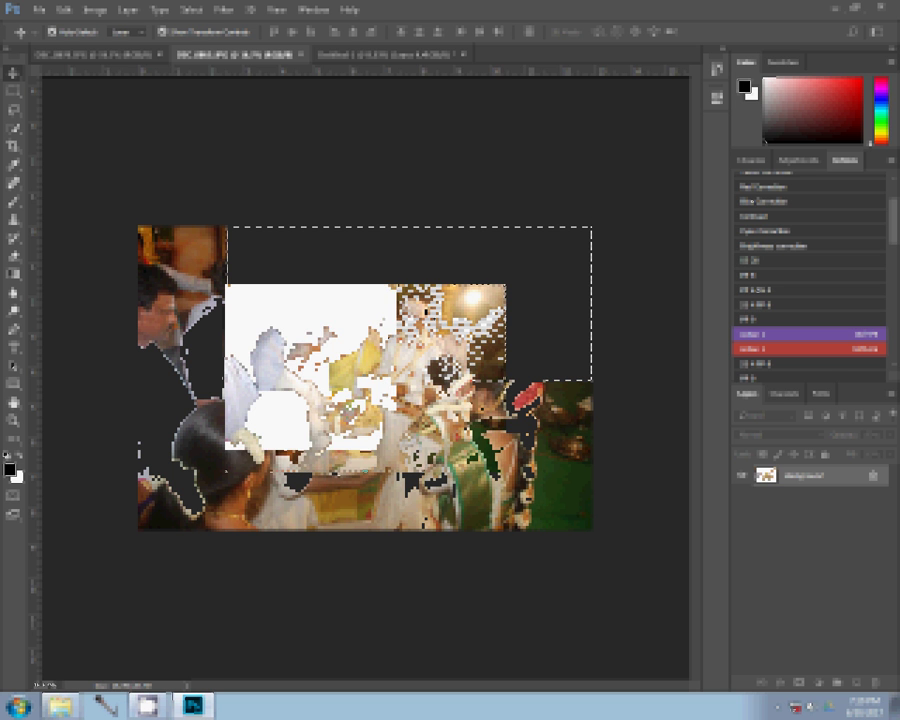
click(299, 55)
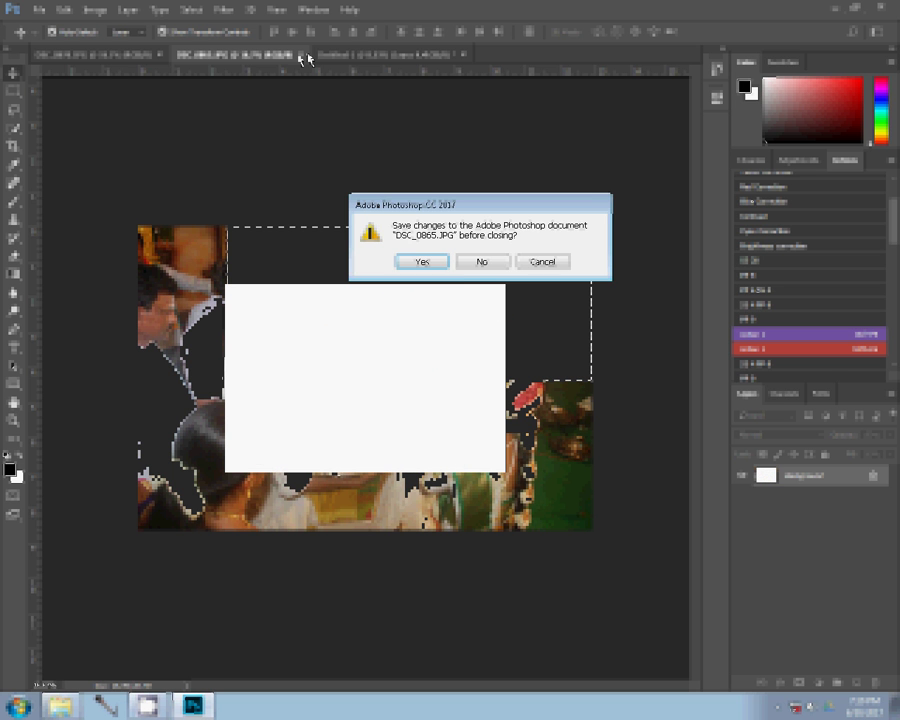
click(477, 268)
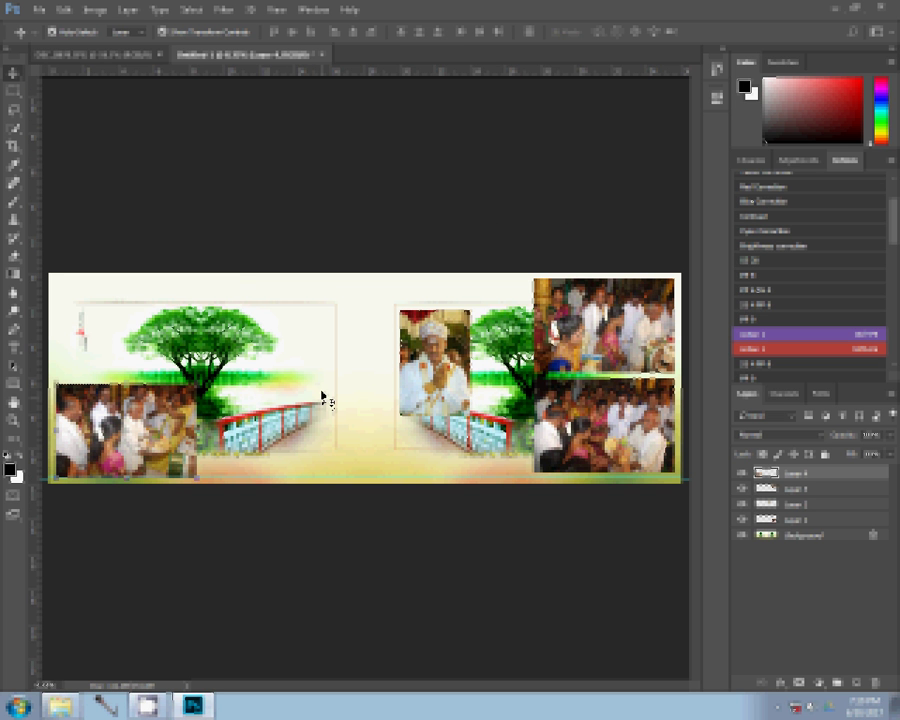
Paste the DSC_0865 photo into the spread's top-left corner.
key(ctrl+v)
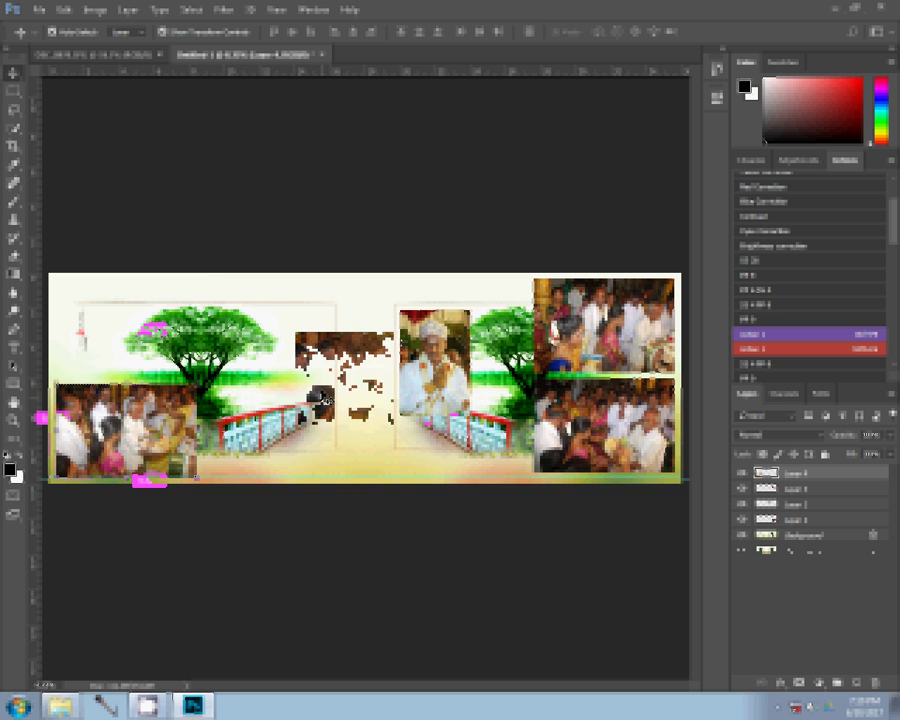
drag(325, 401, 88, 352)
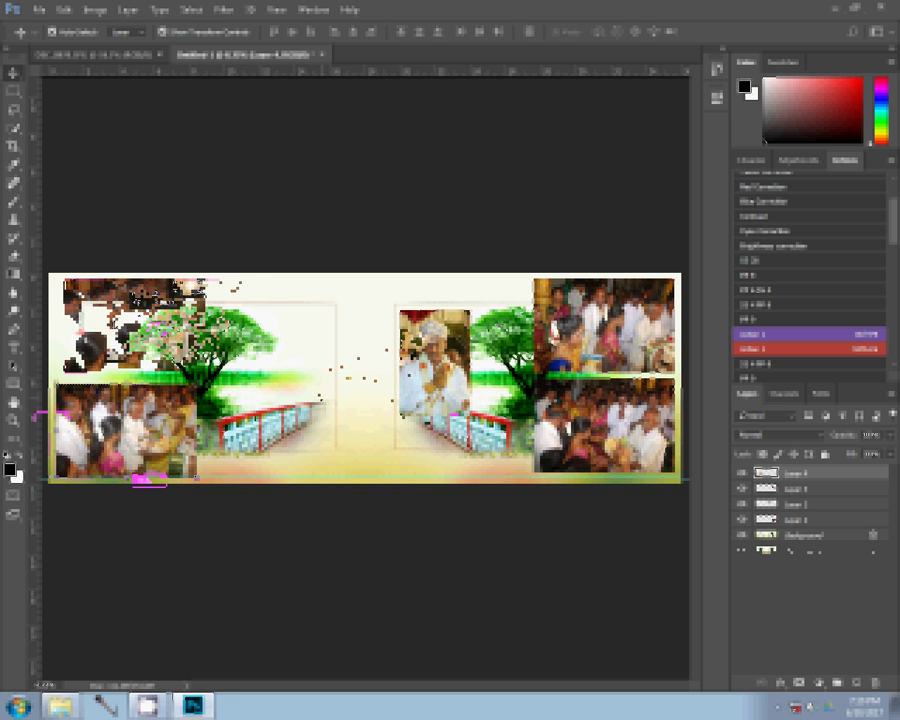
click(94, 56)
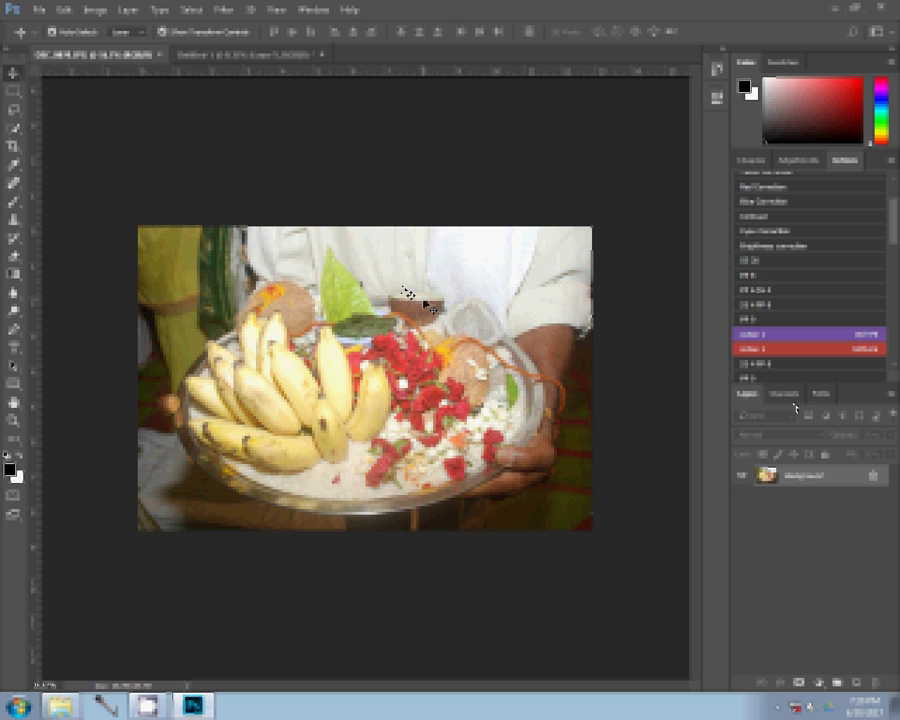
Resize DSC_0870, try a Solid Color fill layer and blend modes, then close it unsaved.
key(ctrl+alt+i)
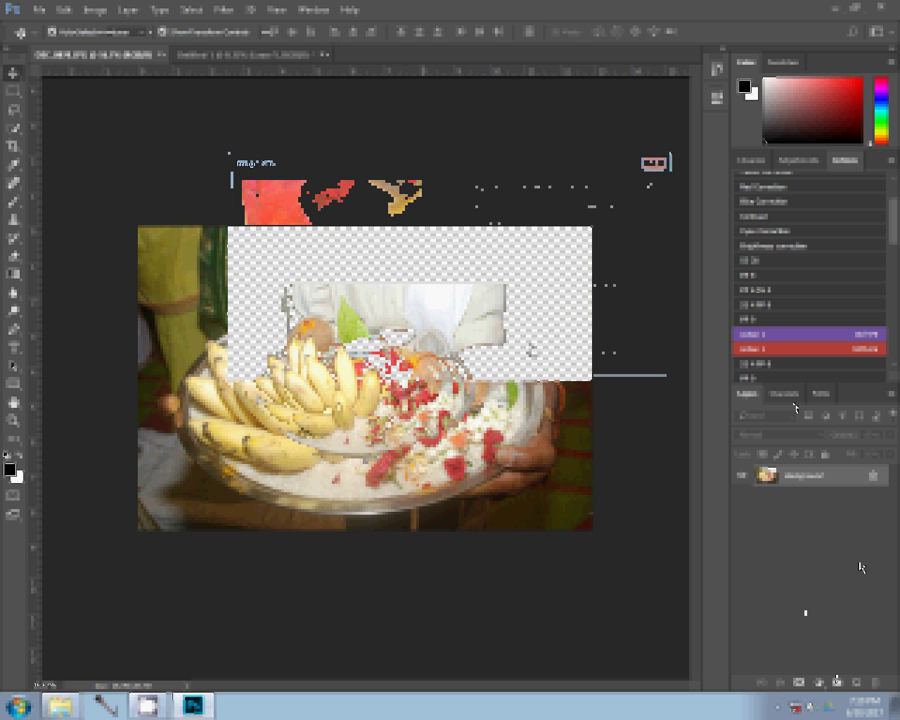
drag(790, 476, 851, 684)
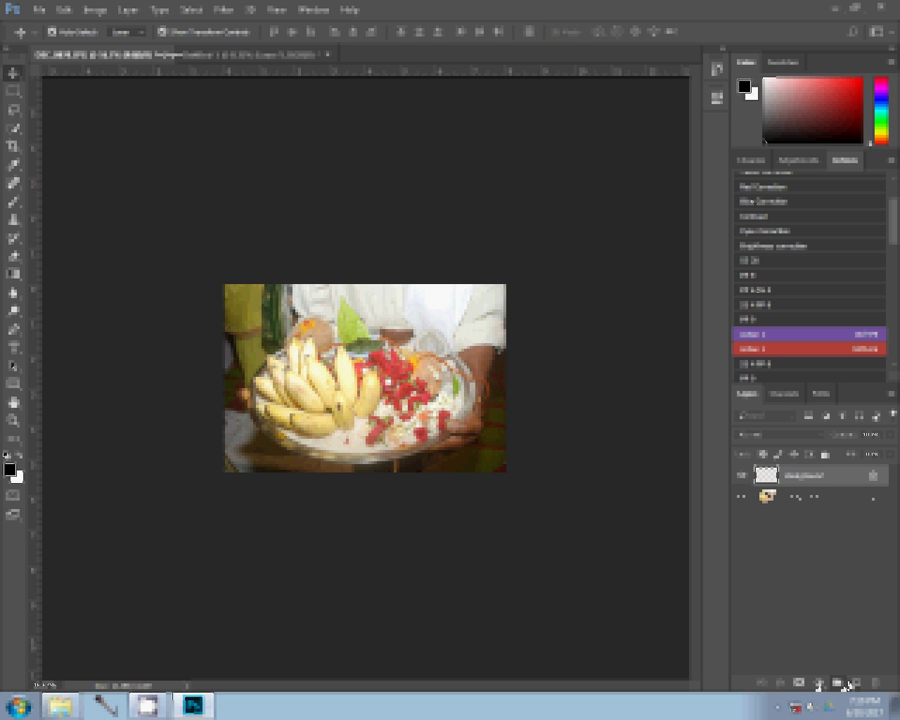
click(848, 684)
click(787, 378)
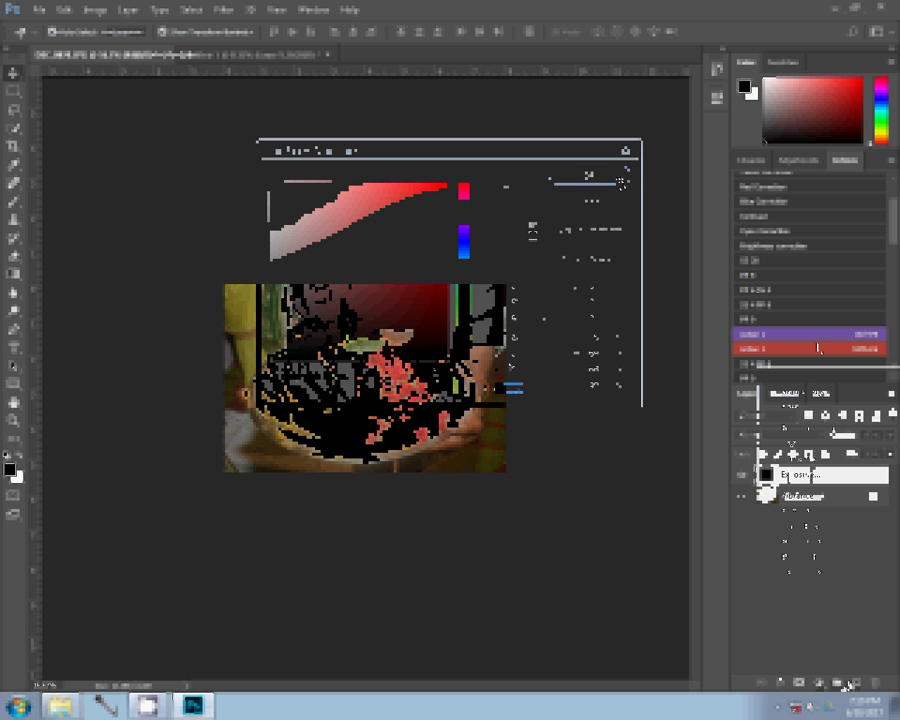
click(810, 434)
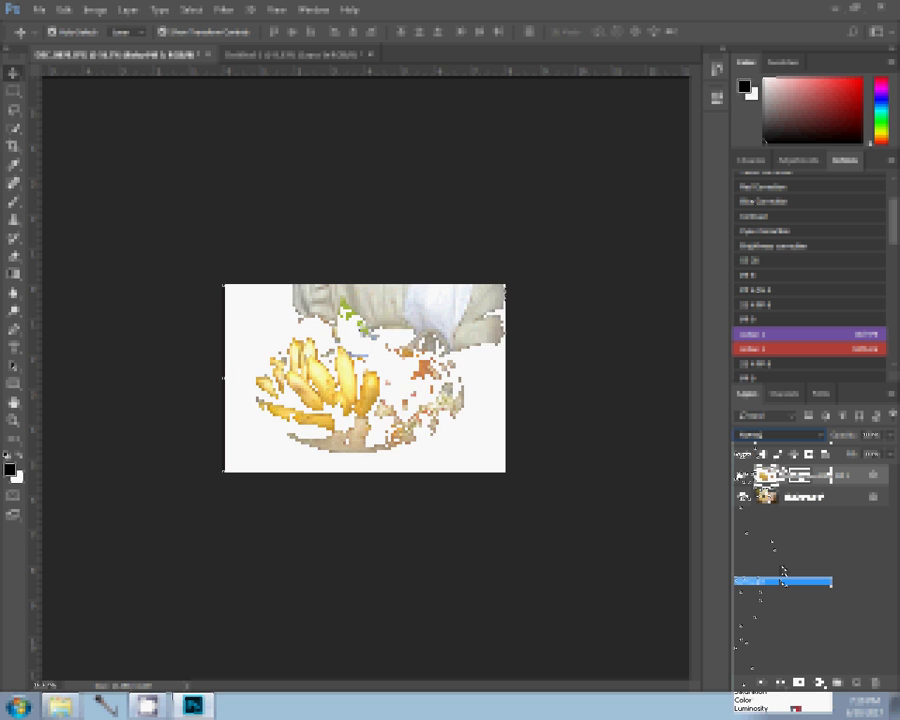
key(ctrl+w)
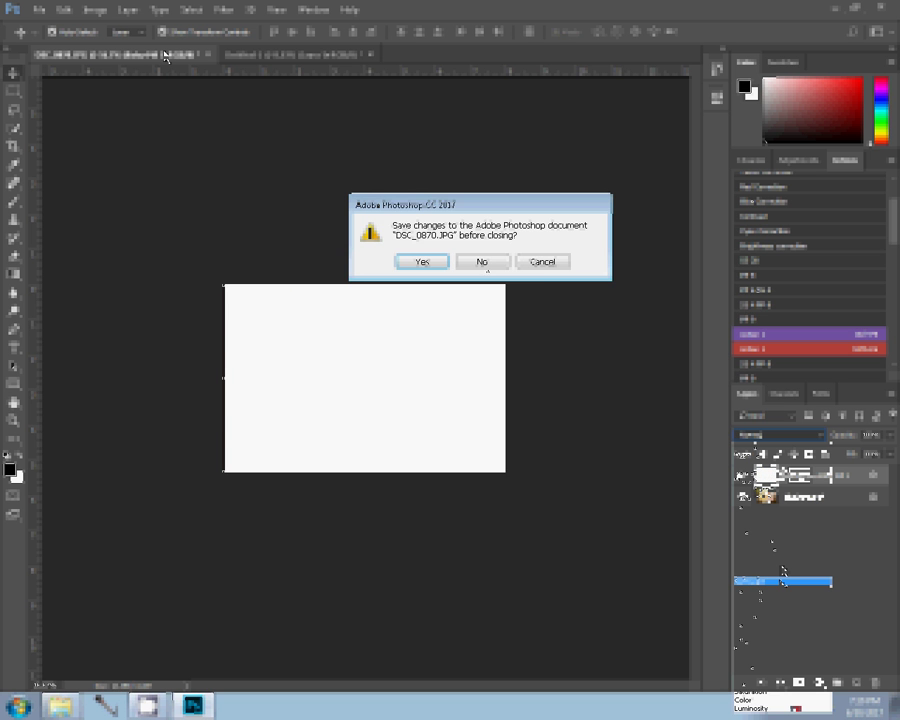
click(481, 262)
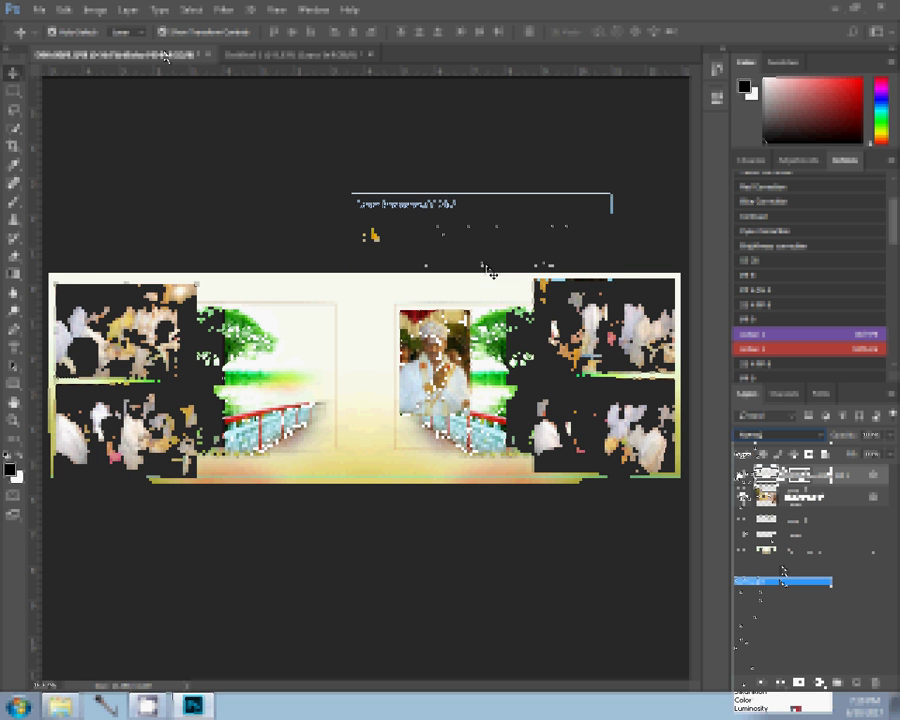
Place the banana-plate photo beside the top-left photos and enlarge the turbaned man's centre-right portrait.
key(ctrl+v)
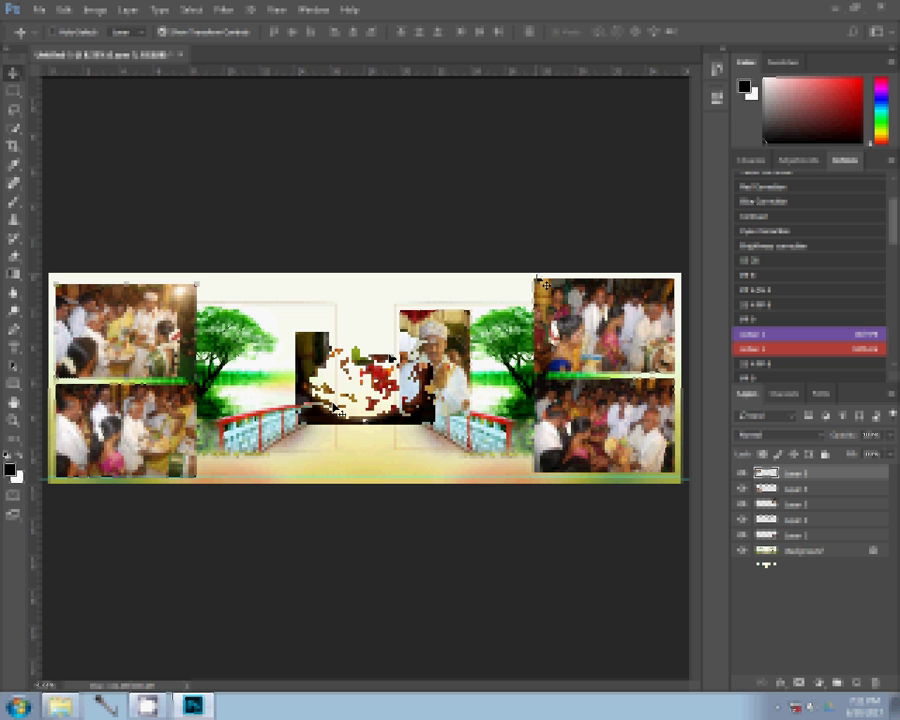
drag(340, 412, 303, 316)
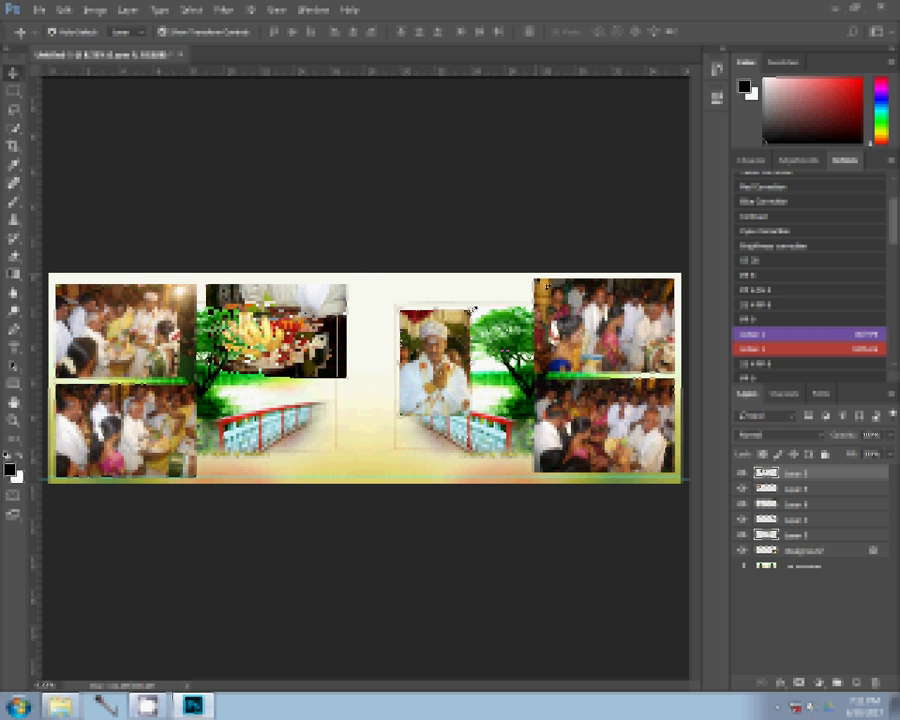
key(ctrl+v)
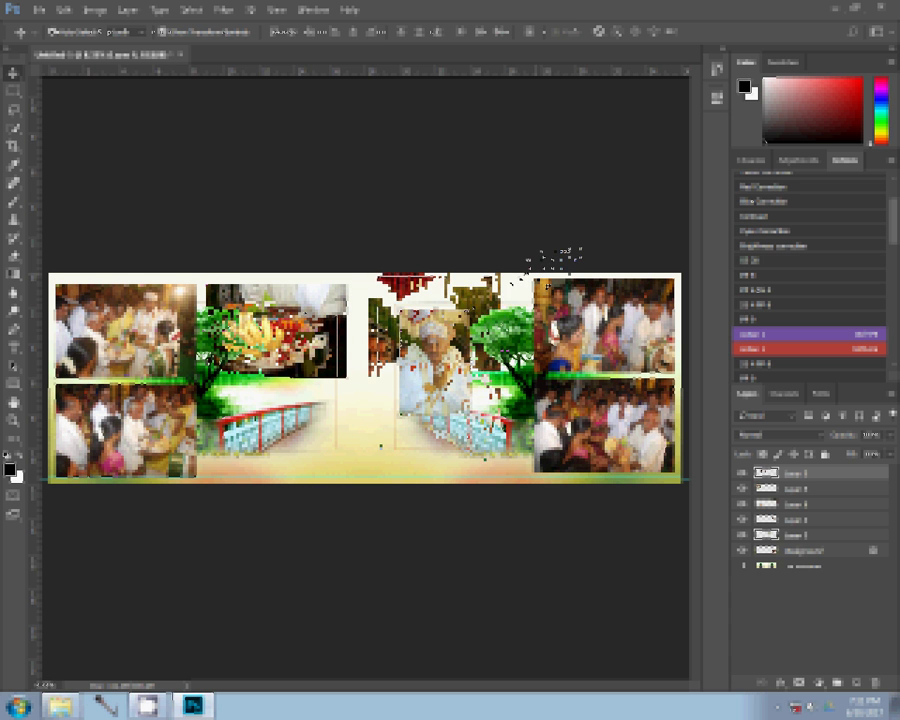
key(ctrl+t)
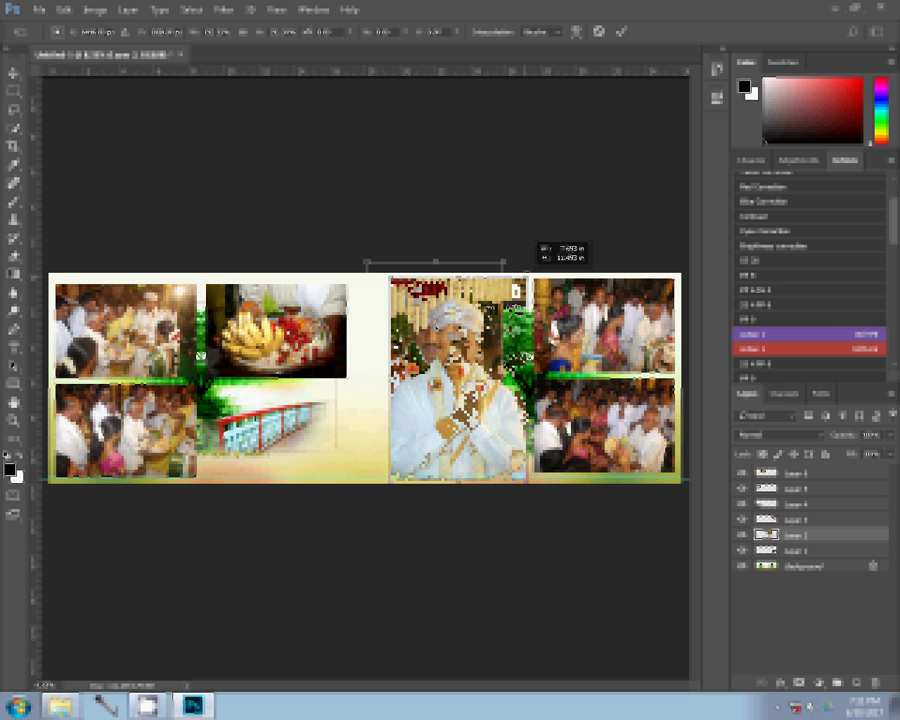
double_click(435, 330)
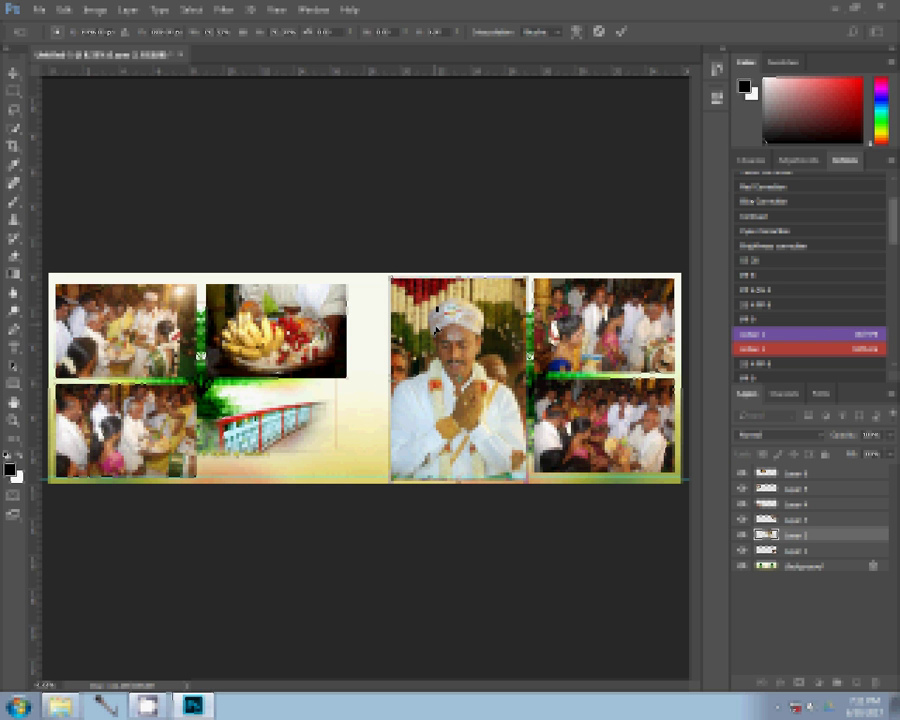
Confirm the portrait resize, then pick DSC_0872 from Explorer's 101NCD80 folder.
click(619, 33)
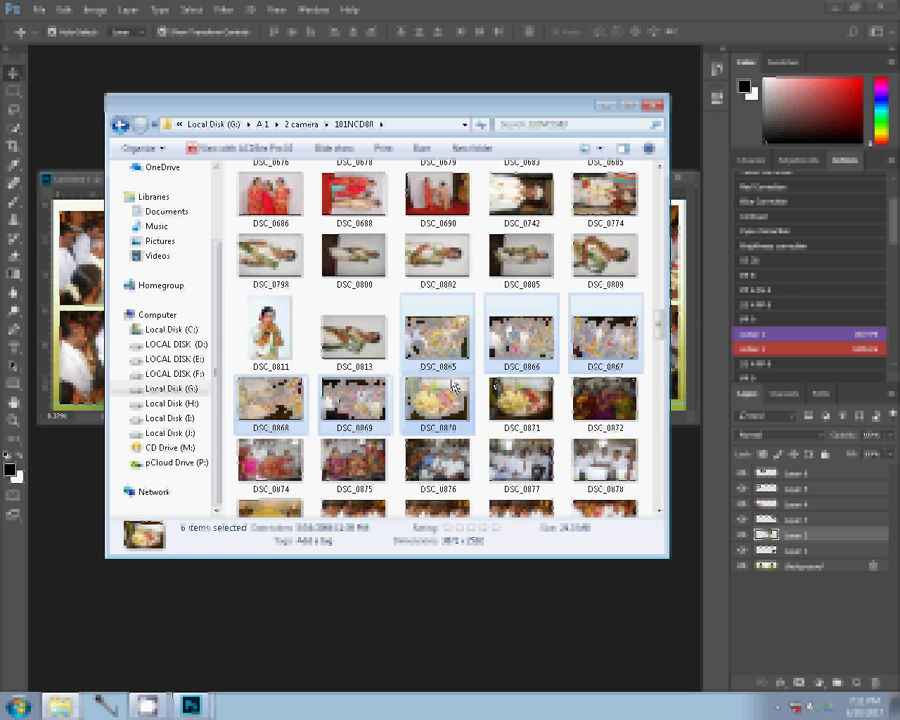
scroll(452, 385, up, 5)
scroll(452, 385, up, 10)
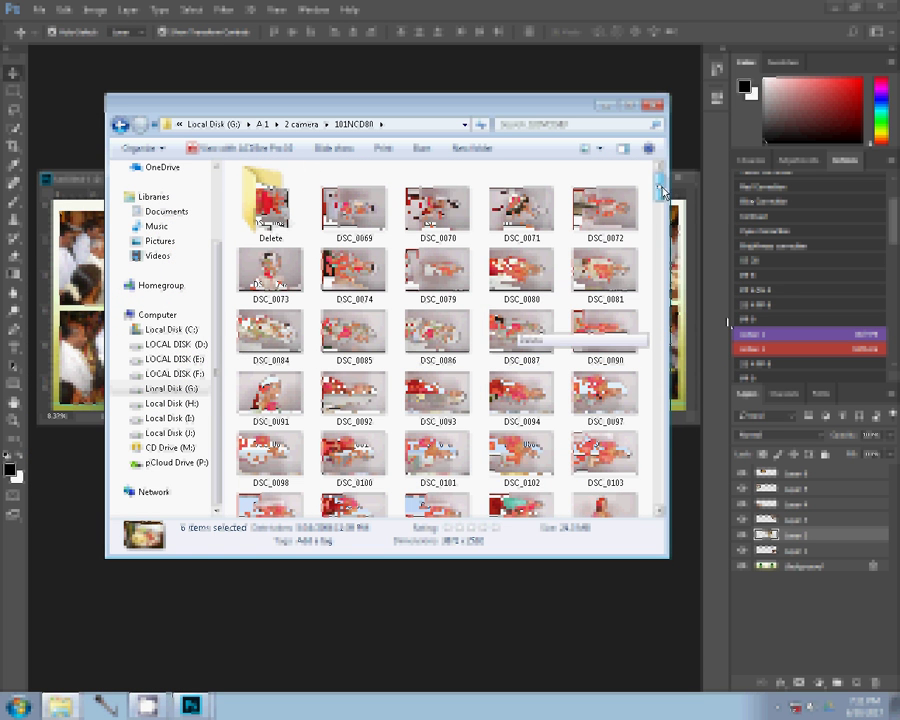
double_click(263, 226)
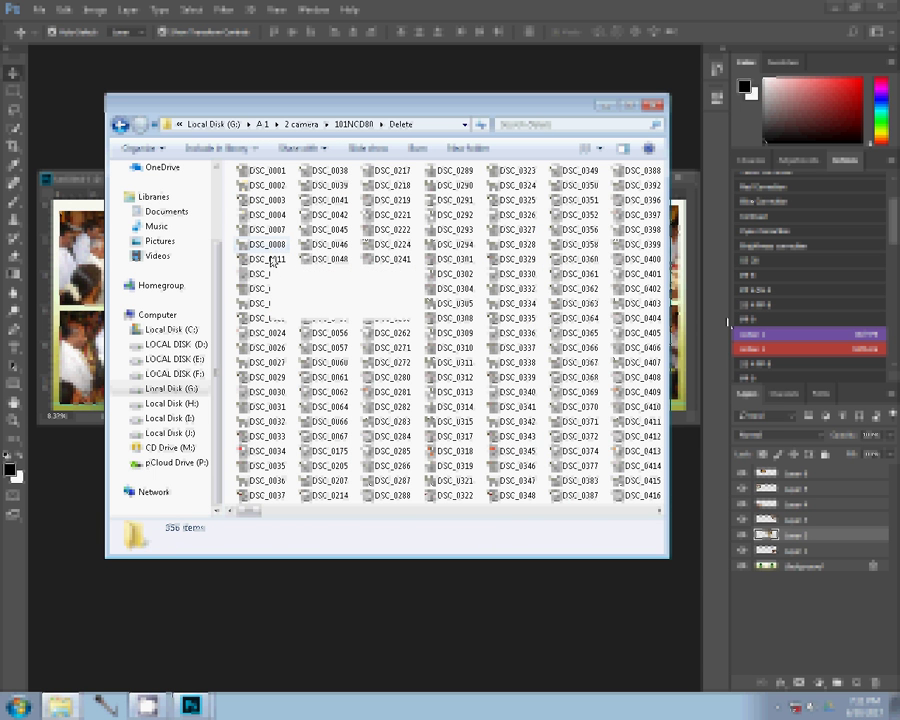
key(ctrl+v)
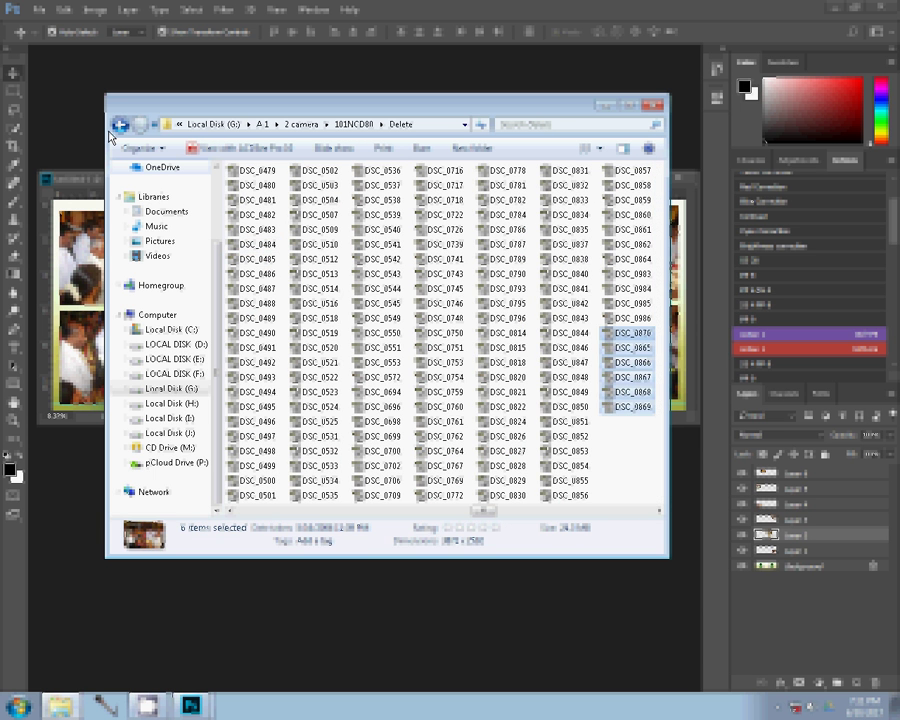
click(118, 125)
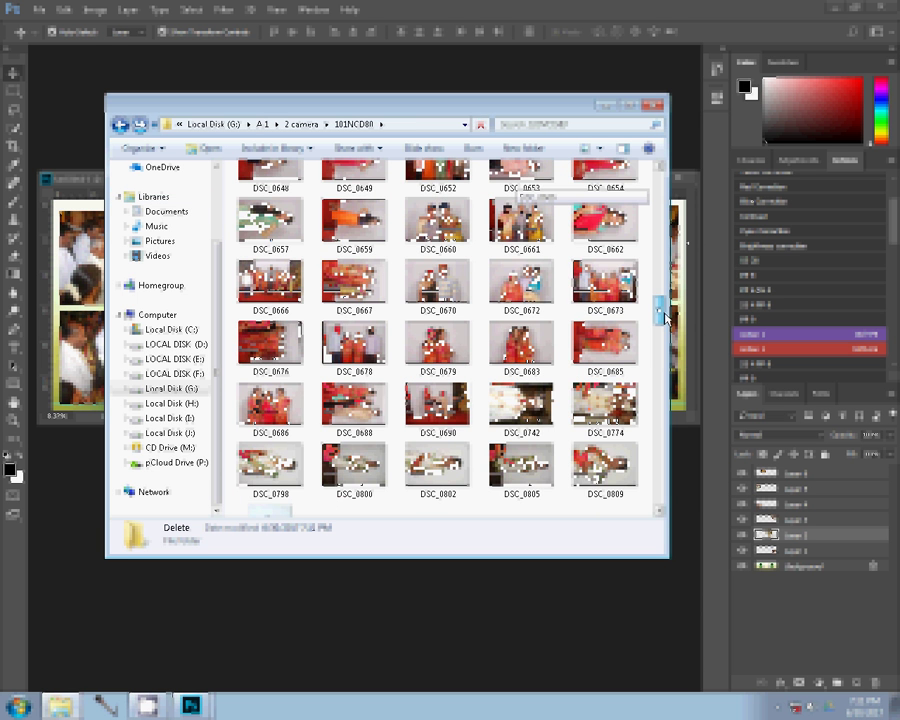
drag(664, 318, 660, 333)
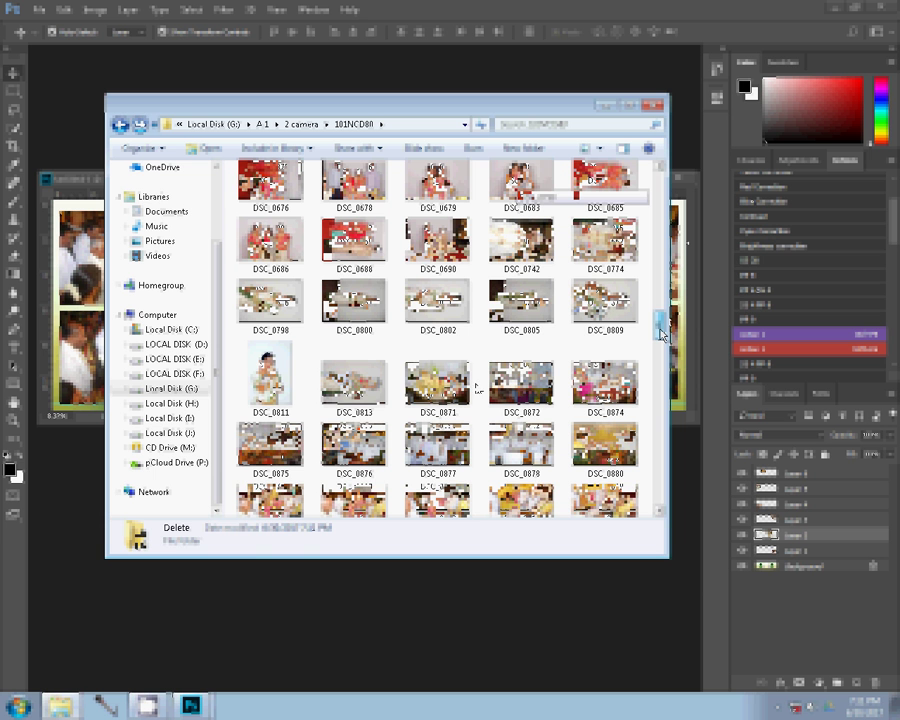
click(521, 380)
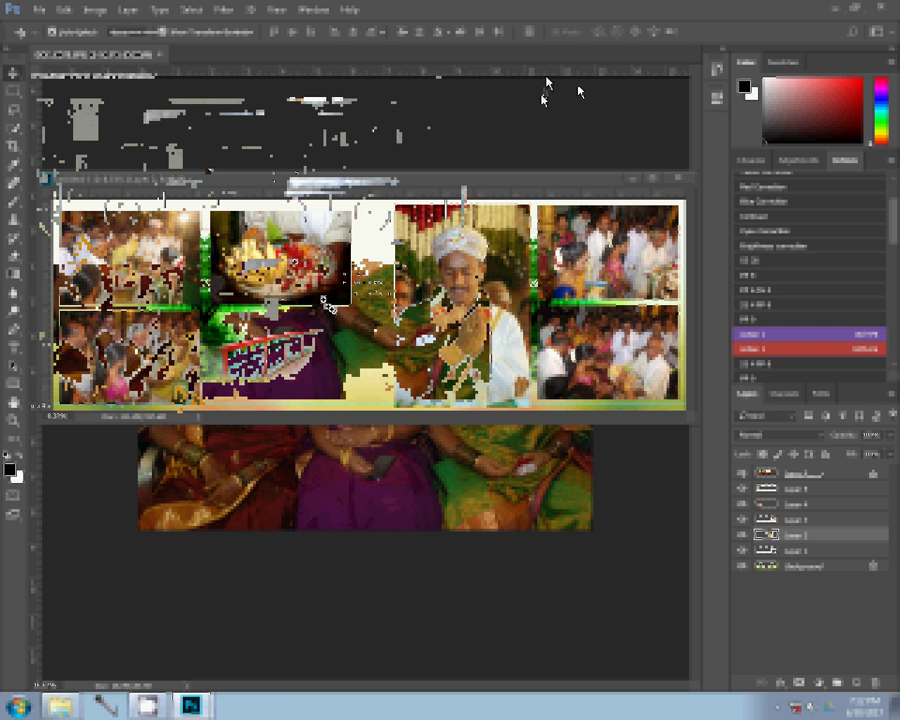
Check the sari photo's zoom options and bring up its Image Size settings for resizing.
right_click(313, 262)
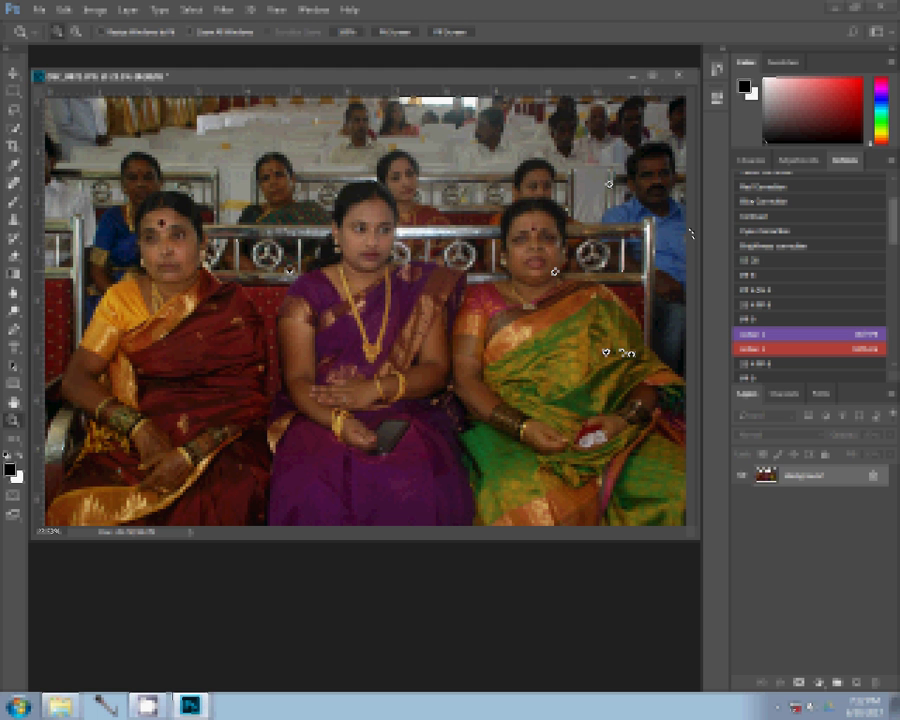
key(ctrl+alt+i)
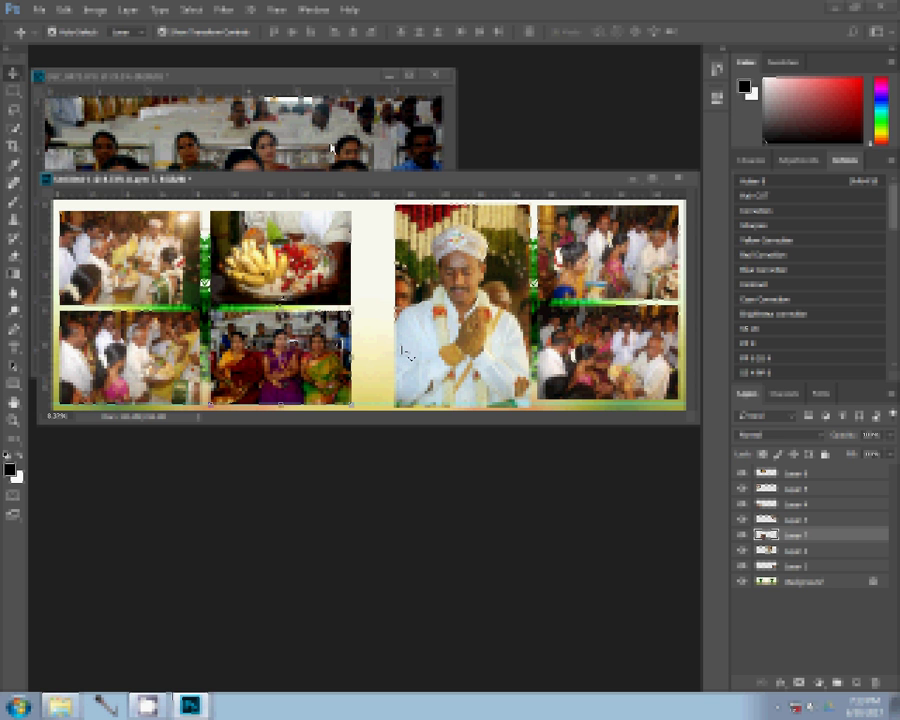
Paste the sari photo into the collage, then close DSC_0872 without saving.
key(ctrl+v)
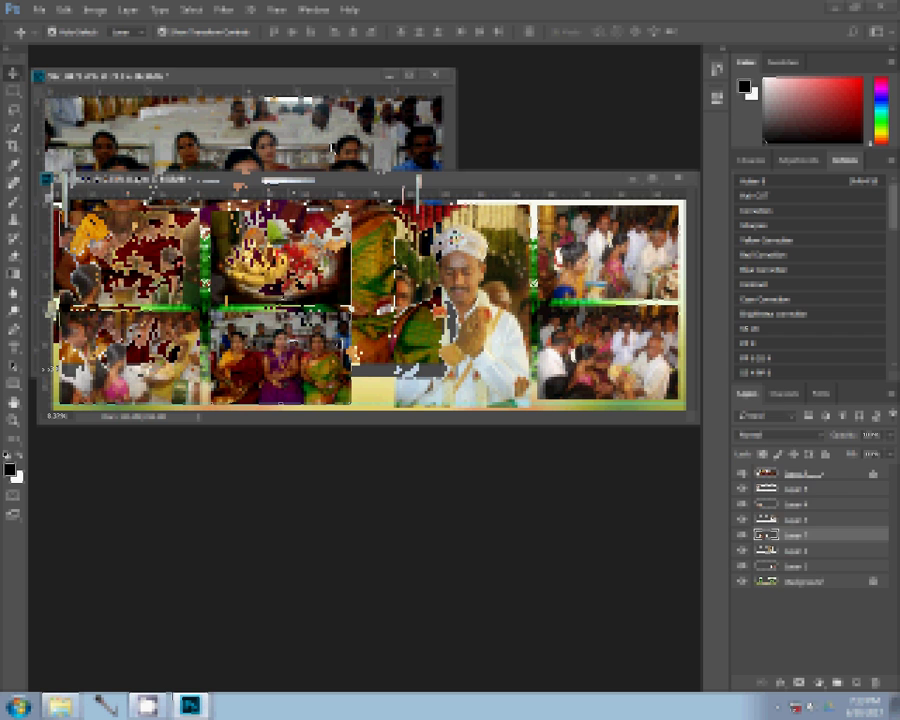
click(334, 146)
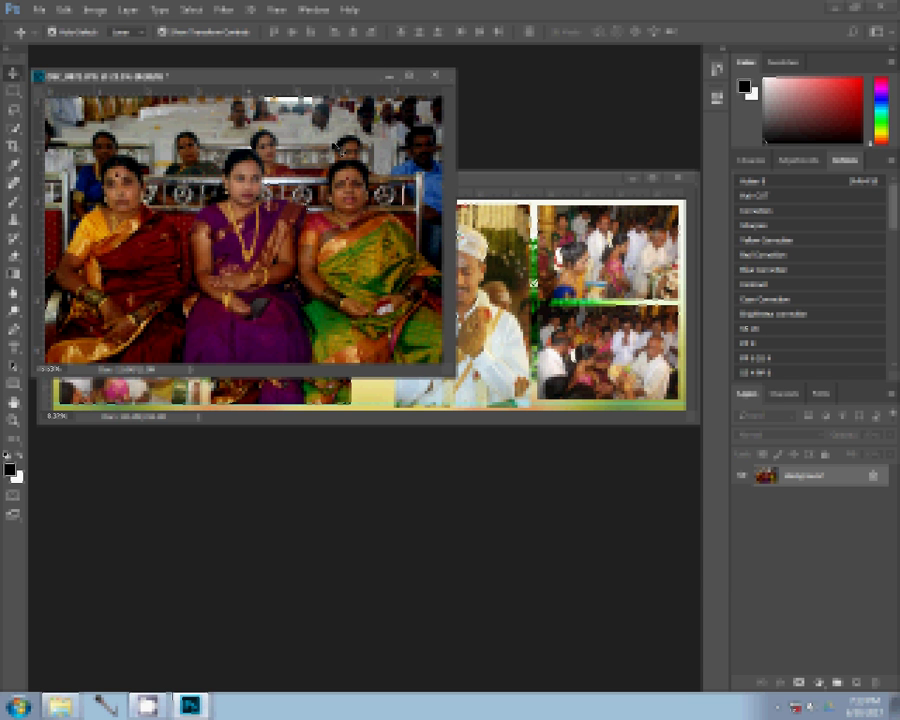
click(435, 75)
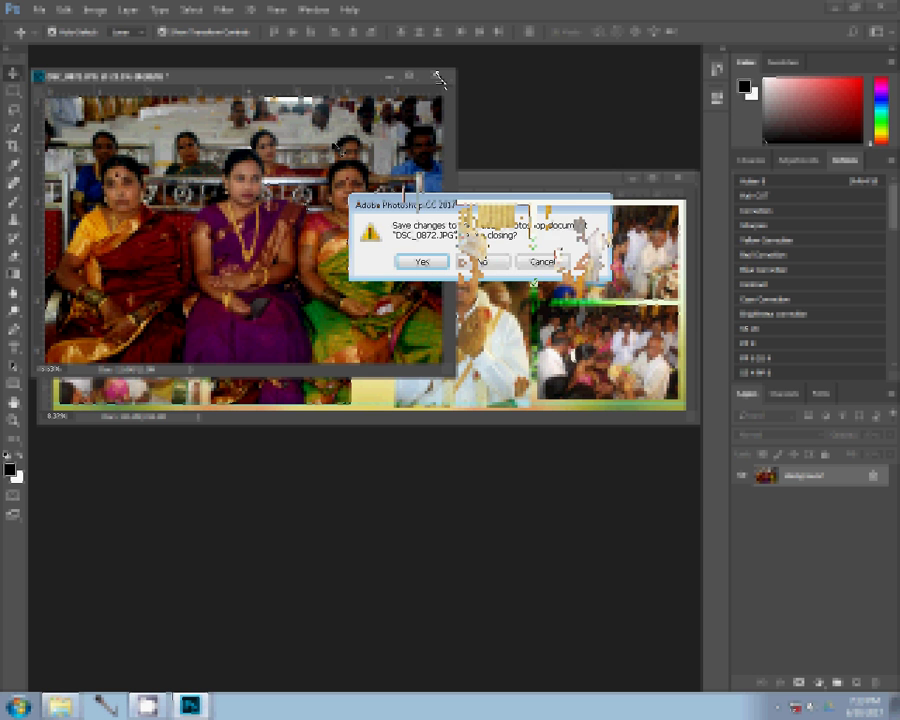
key(n)
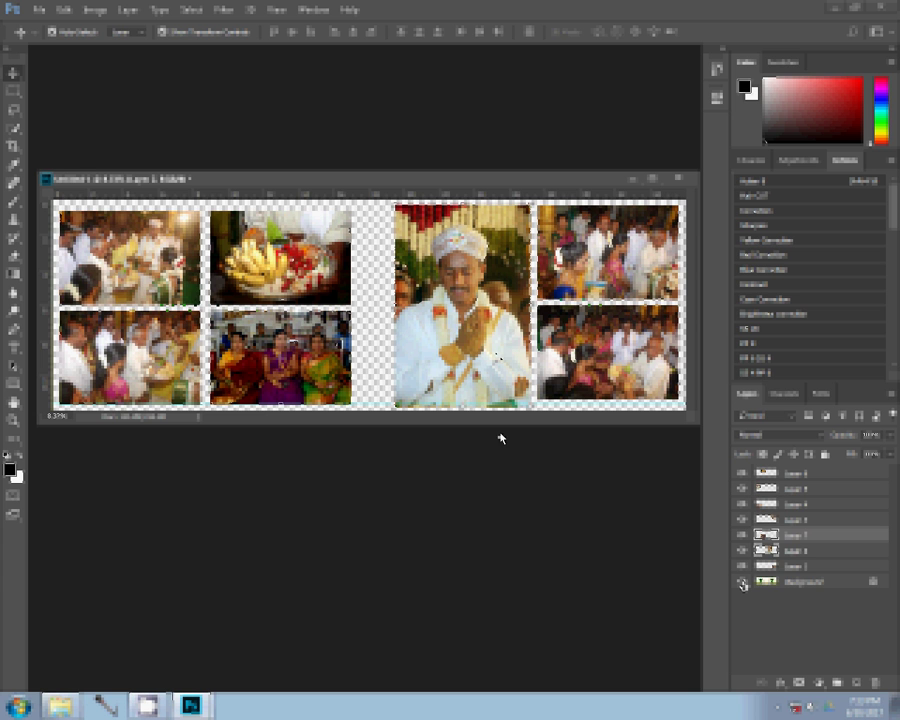
Merge the visible photo layers, add a gradient-fill stroke, and show the Background layer again.
key(ctrl+shift+e)
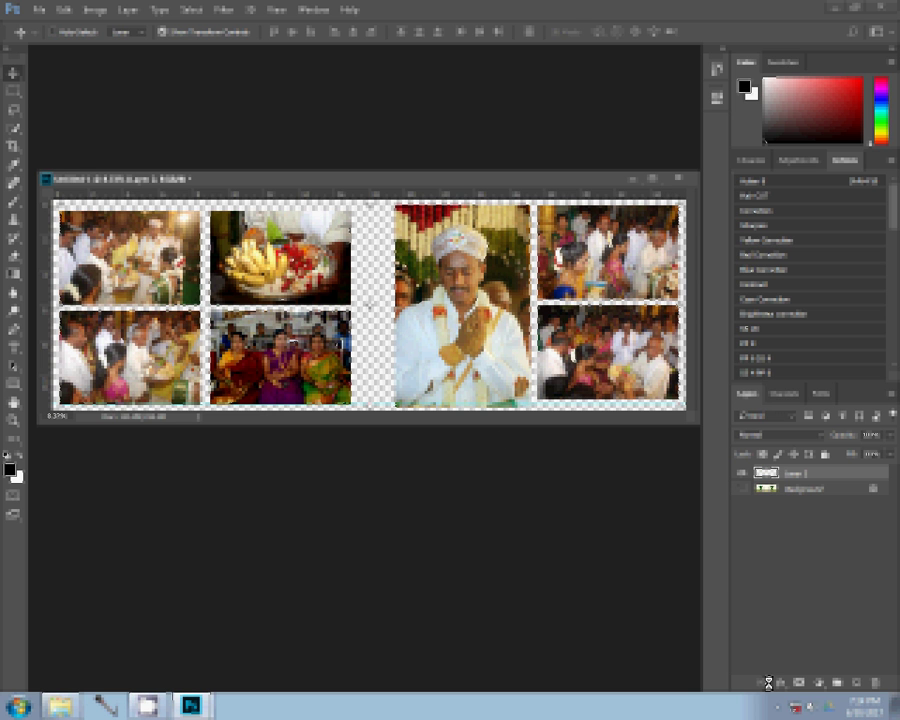
click(768, 683)
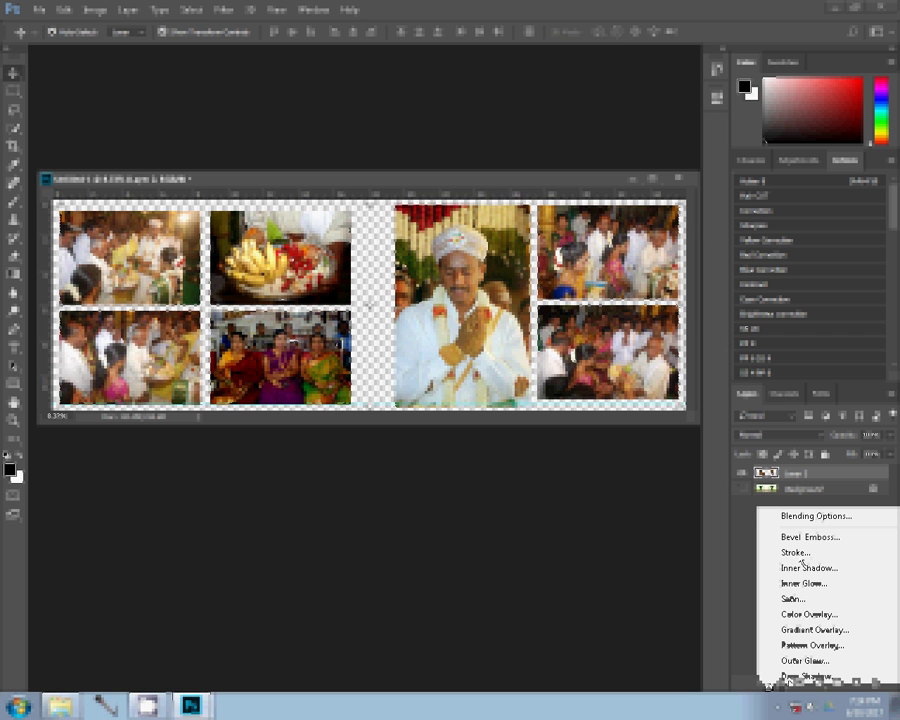
click(802, 564)
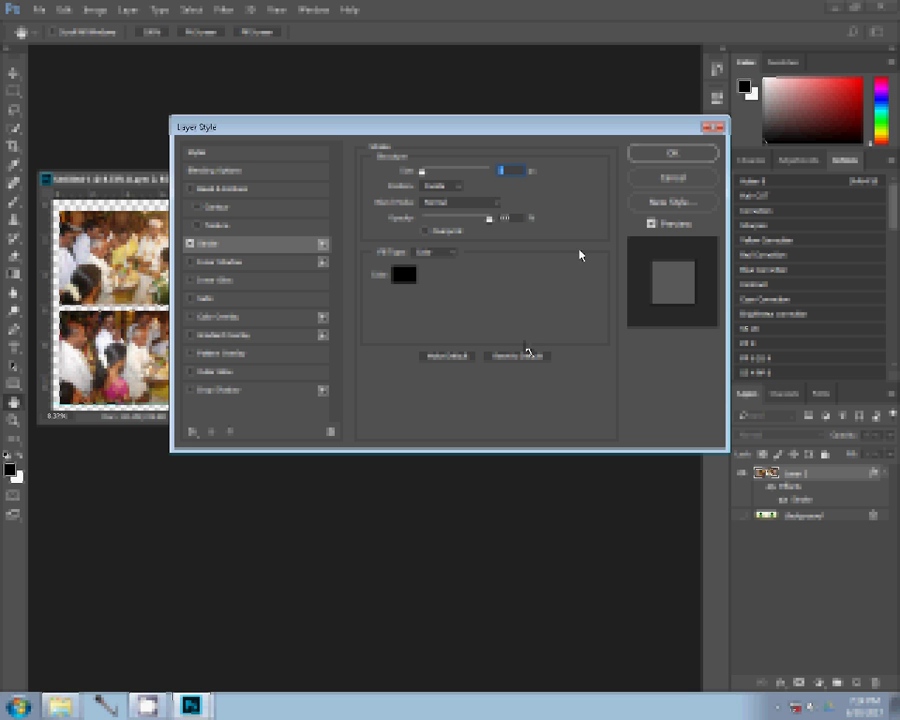
click(445, 257)
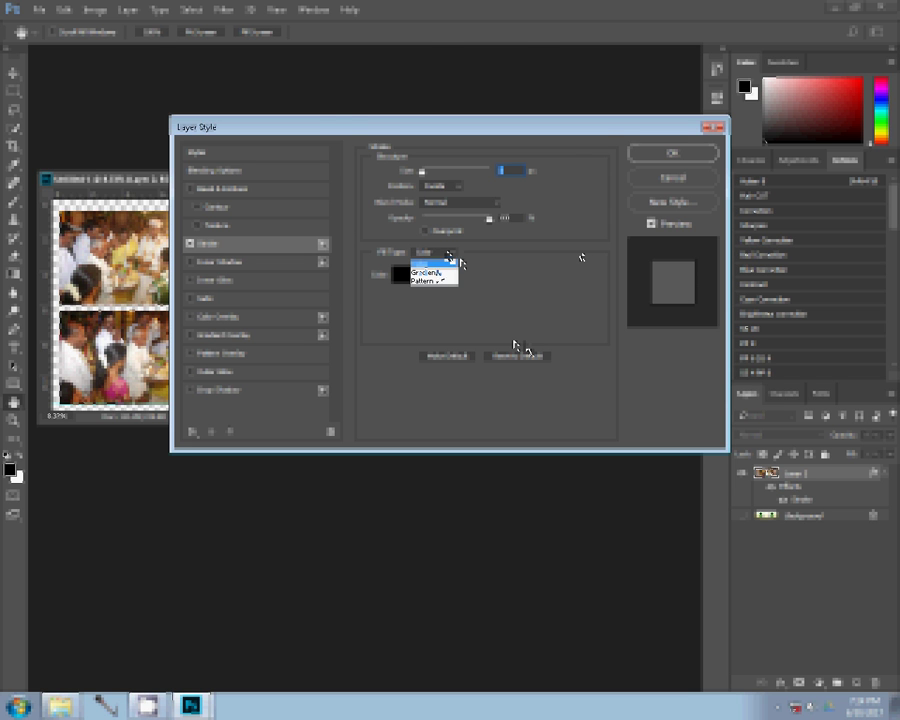
click(432, 270)
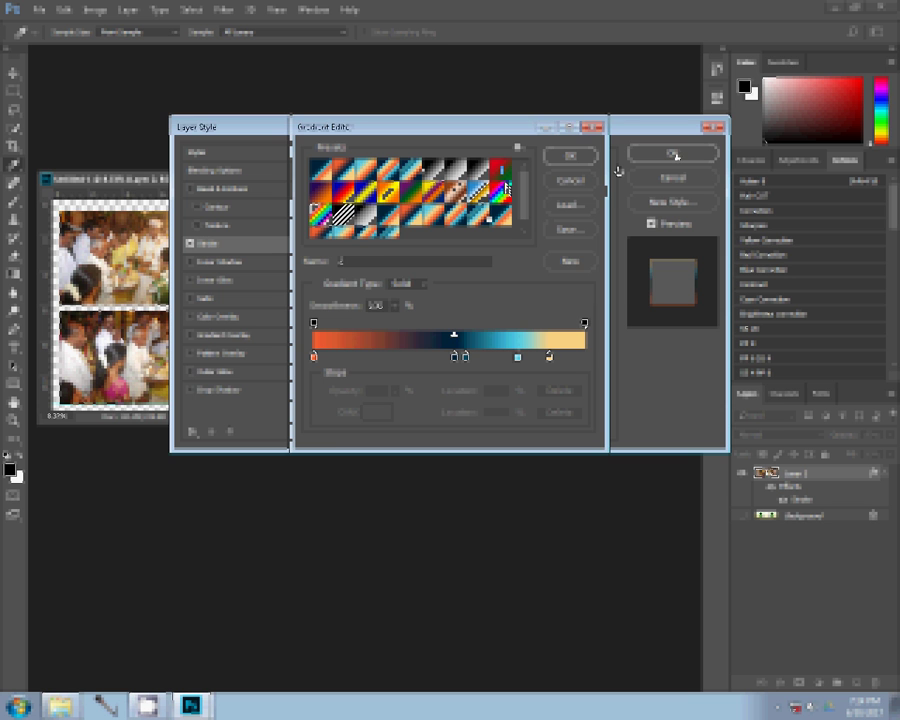
click(677, 154)
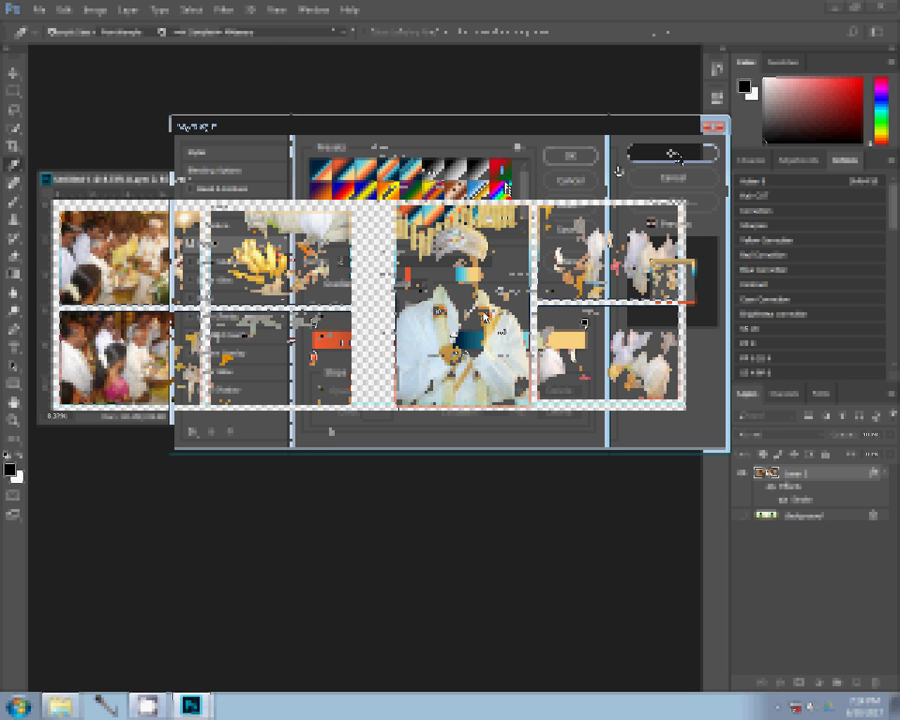
click(742, 516)
key(v)
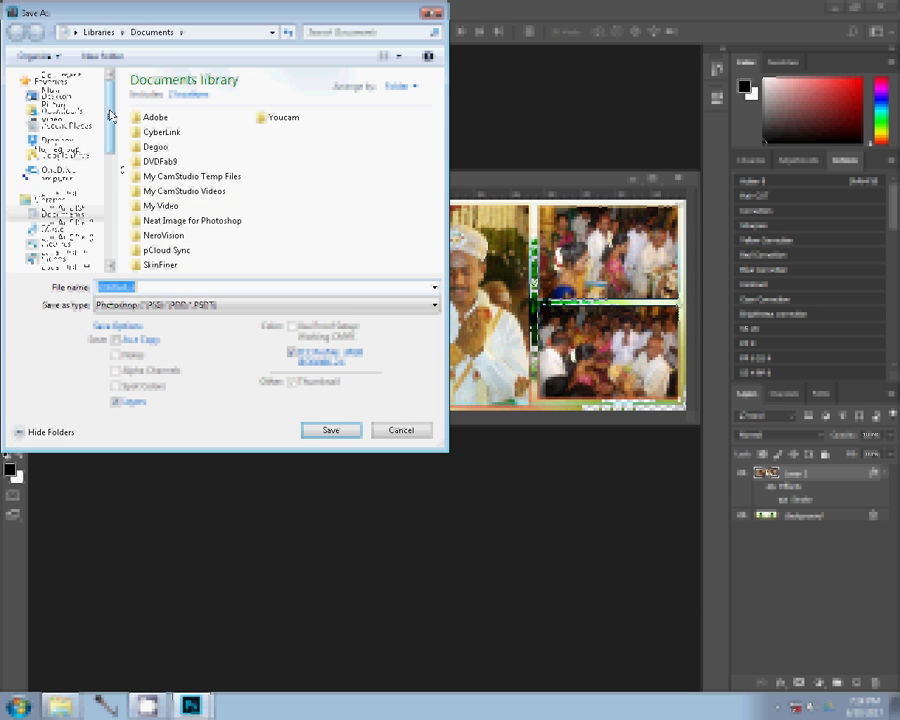
Save the album spread as PSD '15959' in the k 1 folder on LOCAL DISK (F:).
click(93, 228)
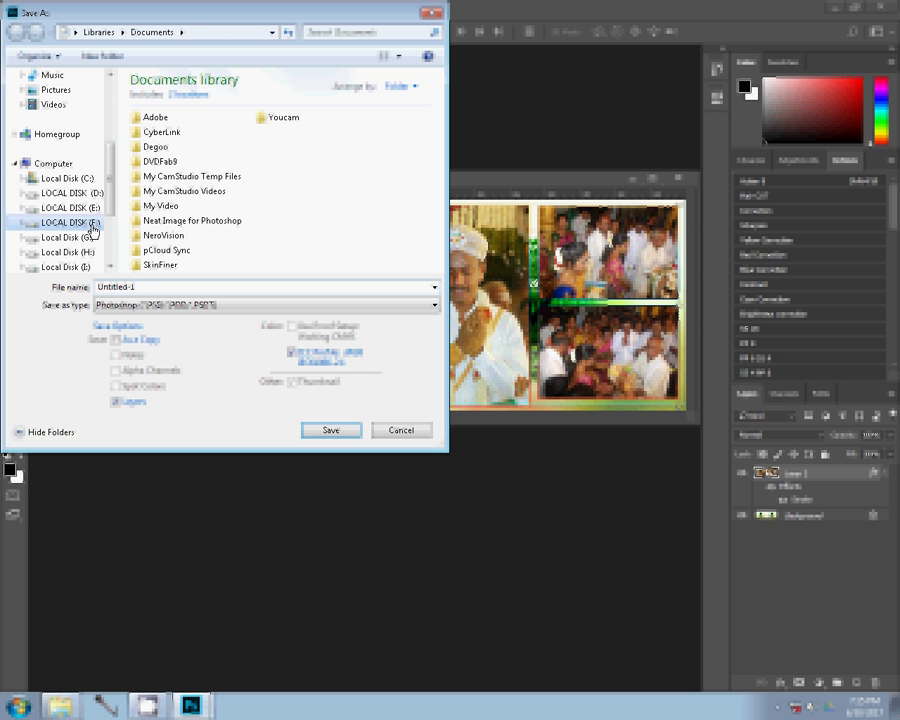
click(150, 116)
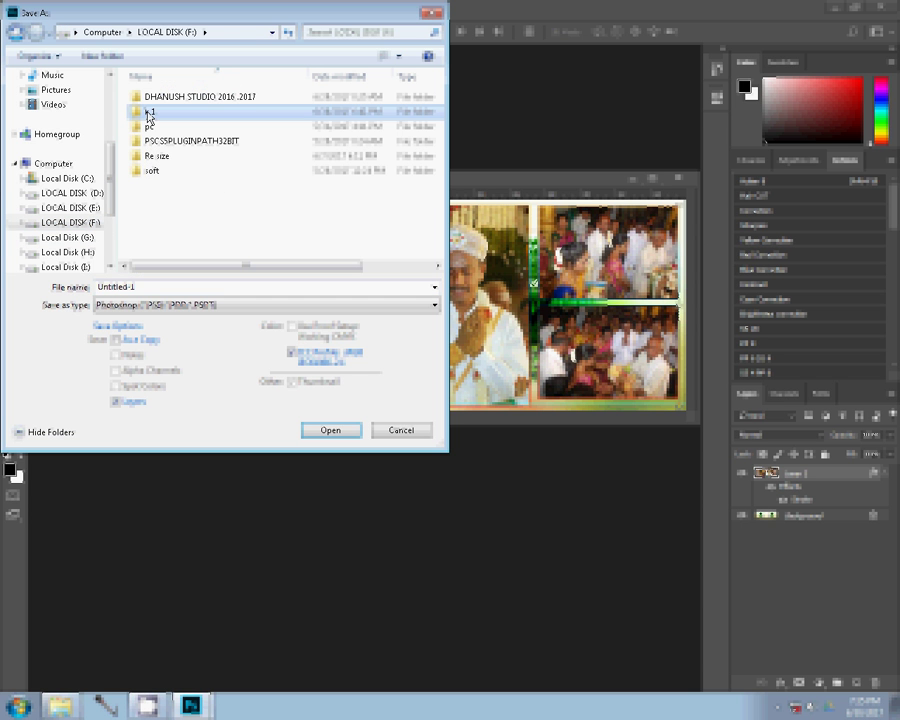
double_click(150, 116)
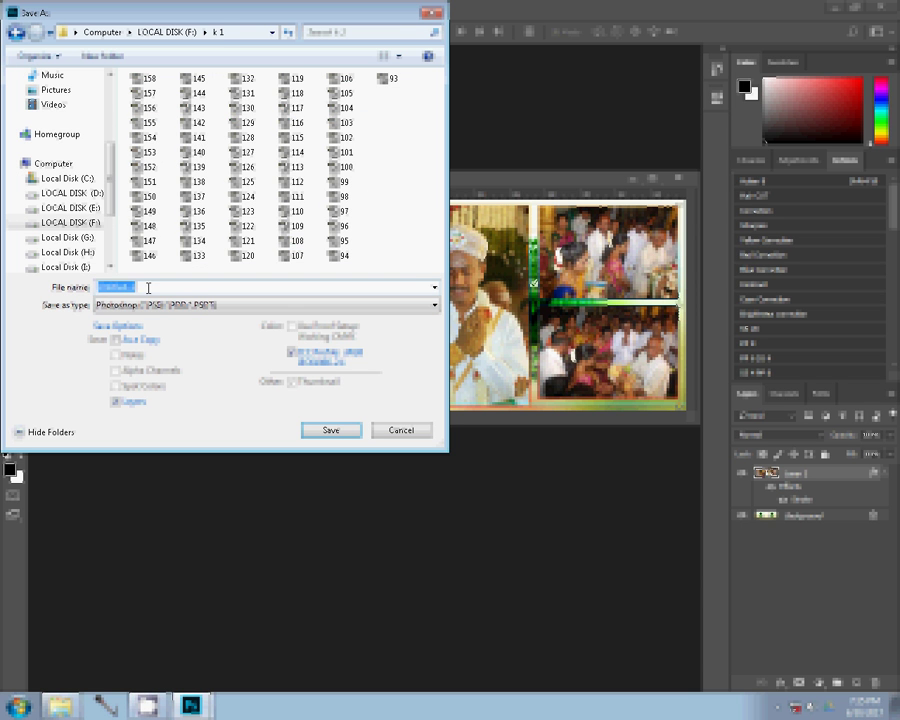
text(1)
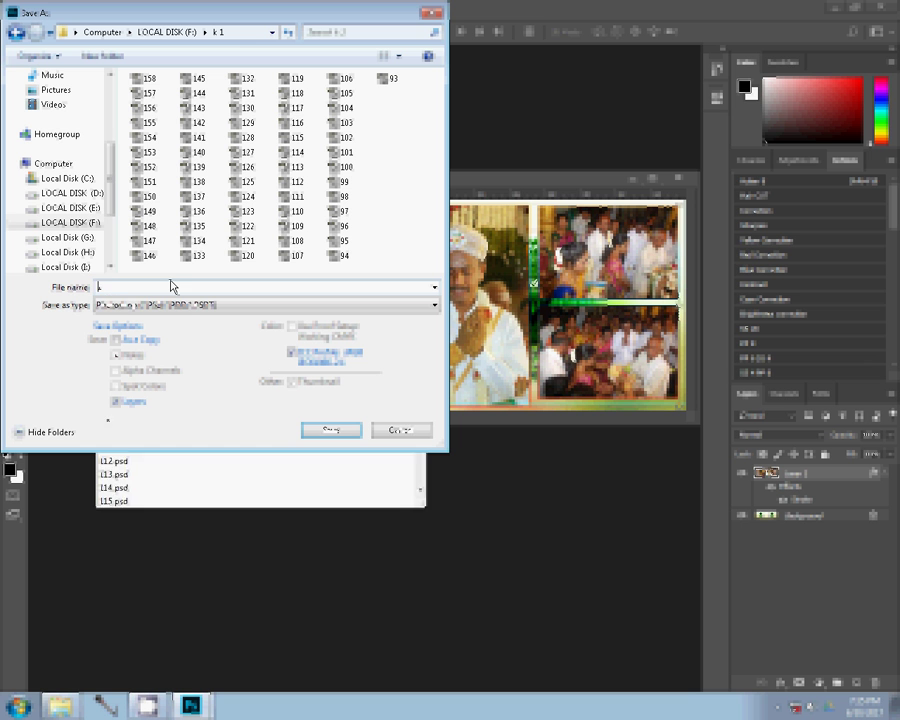
text(5959)
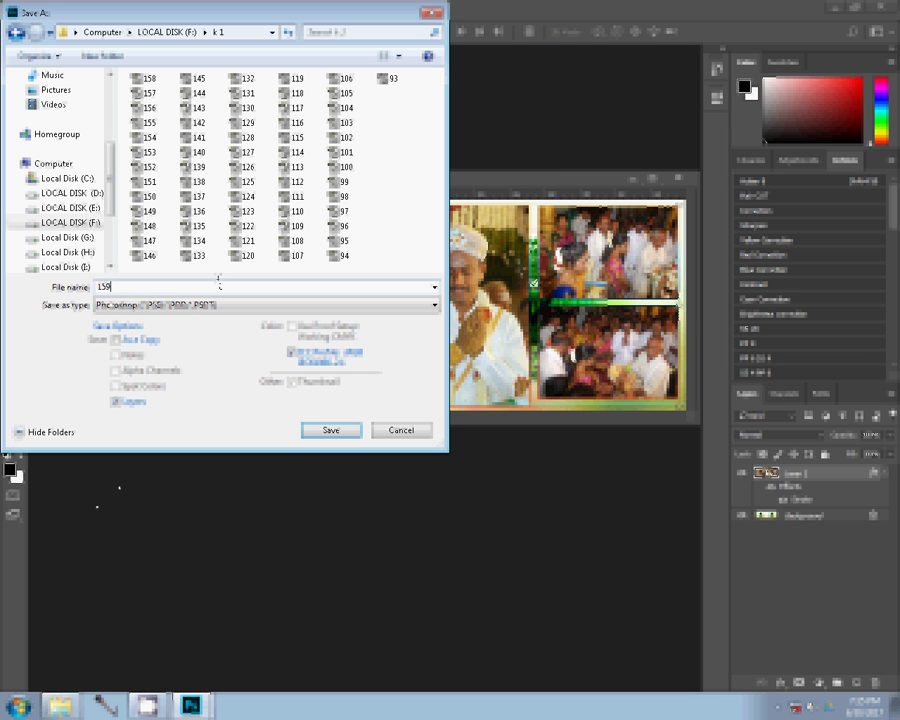
click(340, 433)
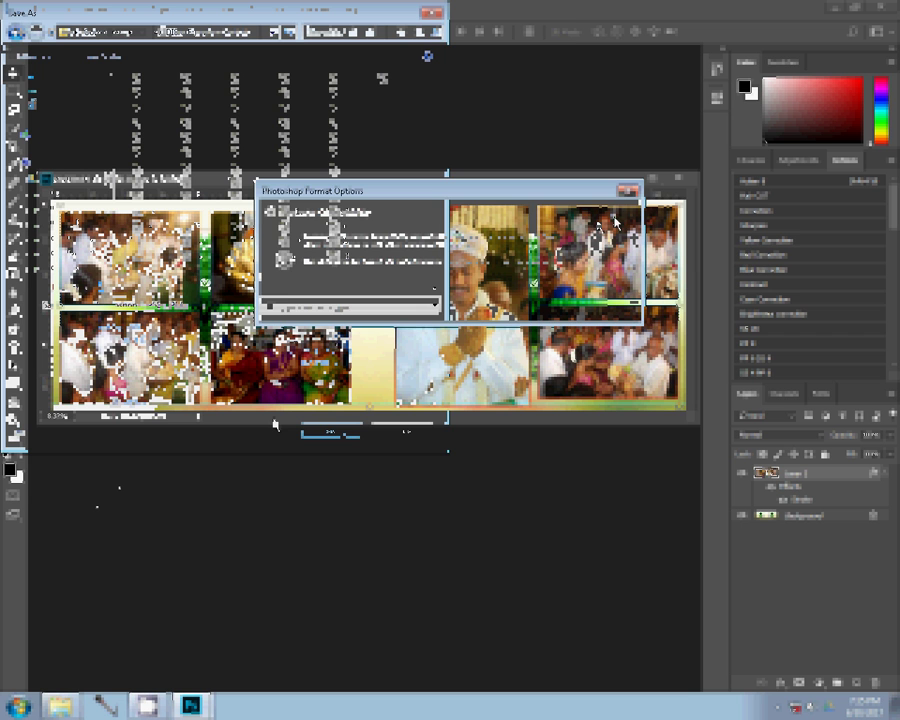
key(Return)
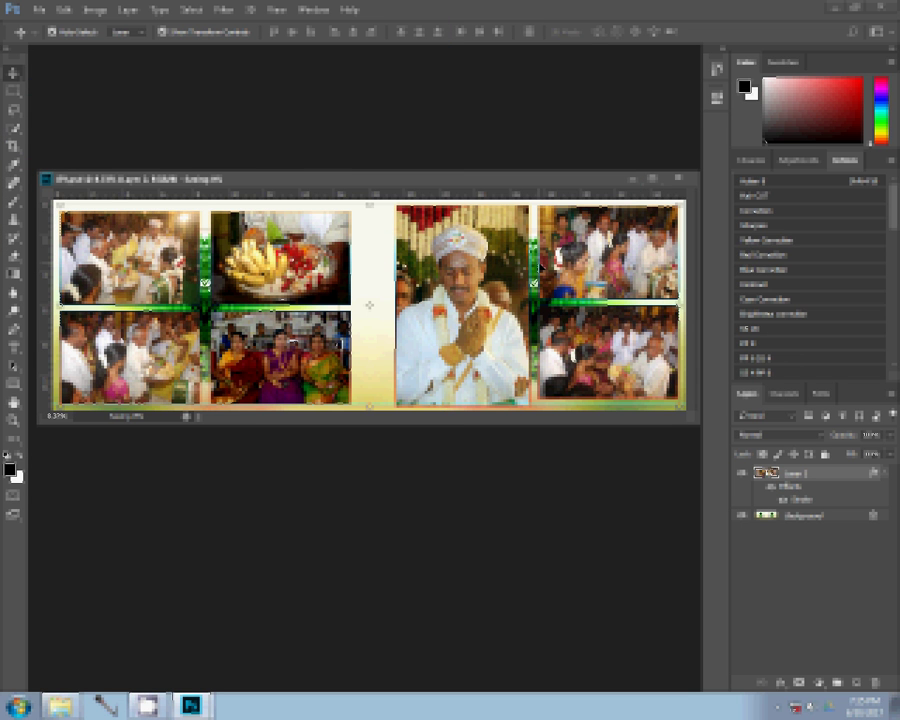